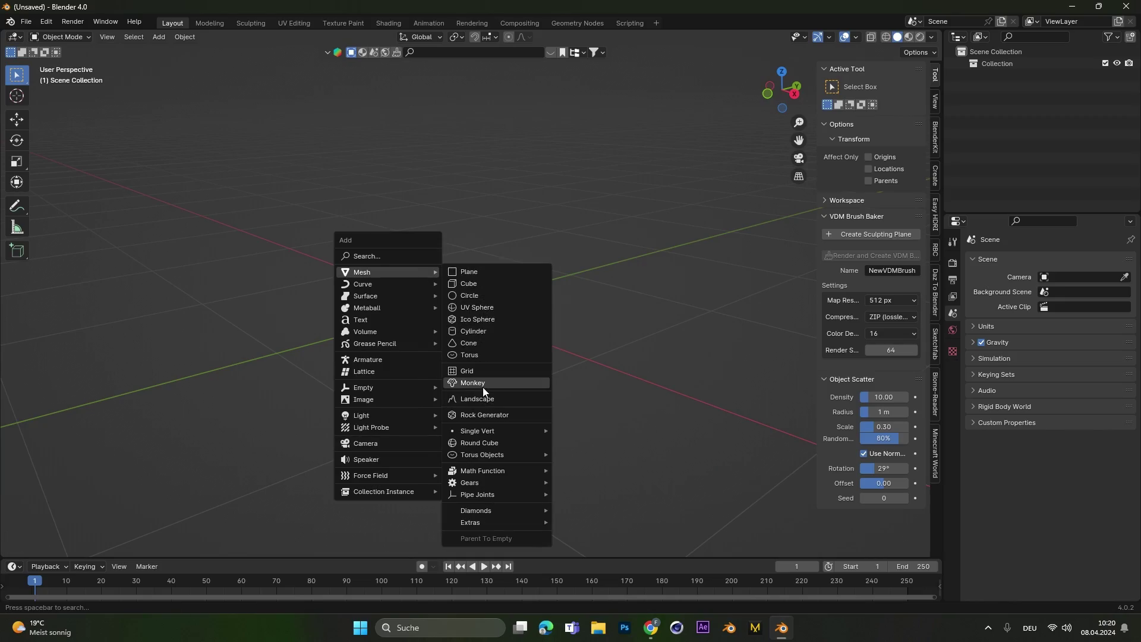
Step: Add a monkey head mesh to the scene
{"action": "left_click", "coordinate": [482, 387]}
{"action": "scroll", "coordinate": [495, 322], "scroll_direction": "down", "scroll_amount": 2}
{"action": "middle_click_drag", "start_coordinate": [475, 311], "coordinate": [506, 310]}
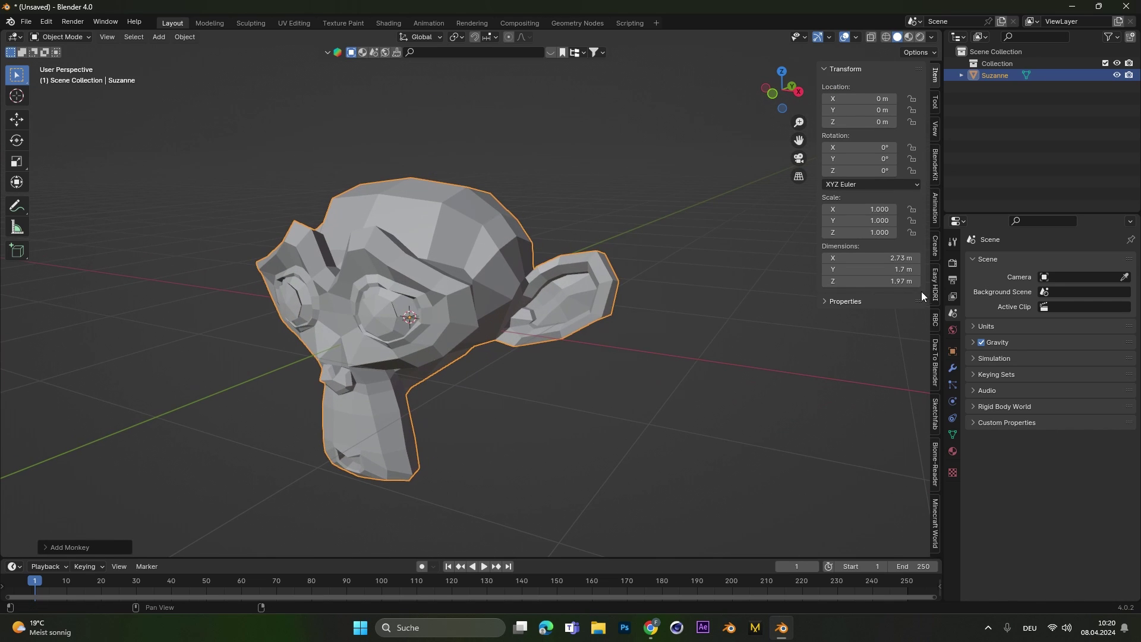
Step: Add a Subdivision Surface modifier to the monkey, raise its viewport level, and apply it
{"action": "left_click", "coordinate": [953, 370]}
{"action": "left_click", "coordinate": [979, 262]}
{"action": "left_click", "coordinate": [974, 264]}
{"action": "type", "text": "s"}
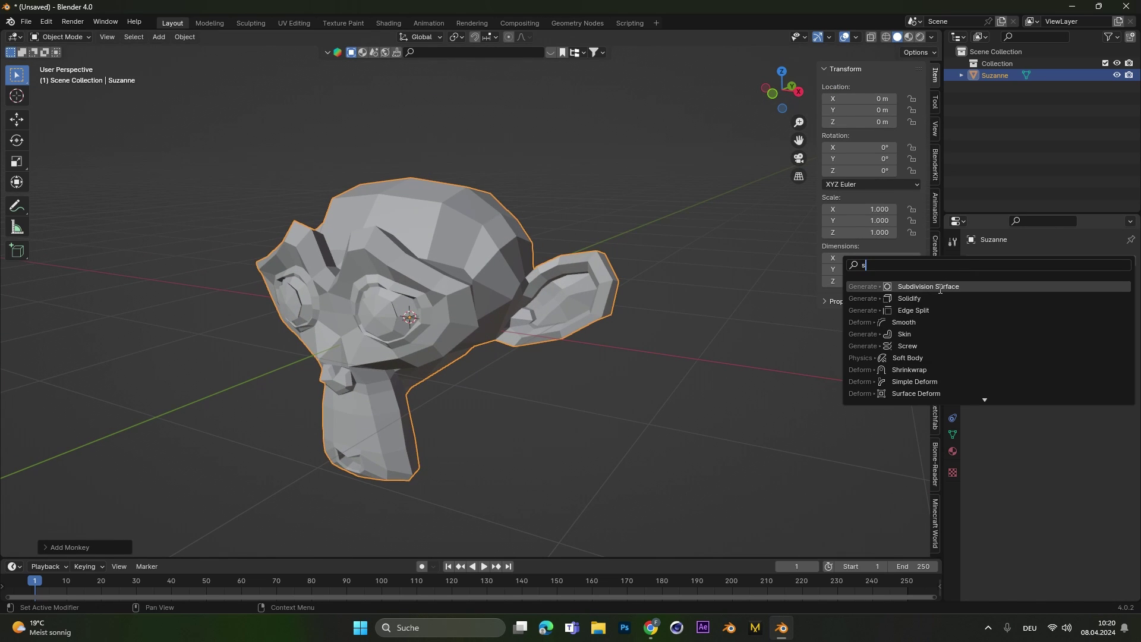
{"action": "left_click", "coordinate": [943, 286]}
{"action": "left_click", "coordinate": [1114, 313]}
{"action": "left_click", "coordinate": [1100, 281]}
{"action": "left_click", "coordinate": [1044, 295]}
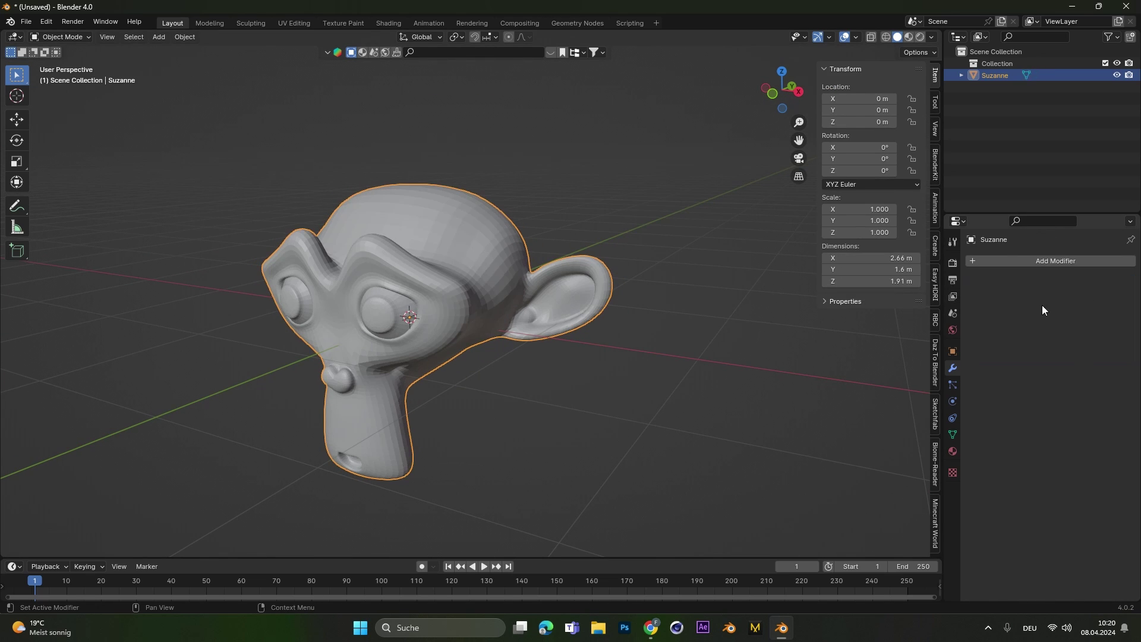
Step: Enter Edit Mode with face selection on the monkey and activate the Select Circle tool
{"action": "mouse_move", "coordinate": [554, 226]}
{"action": "middle_mouse_down"}
{"action": "mouse_move", "coordinate": [512, 237]}
{"action": "mouse_move", "coordinate": [415, 216]}
{"action": "mouse_move", "coordinate": [462, 281]}
{"action": "middle_mouse_up"}
{"action": "key", "text": "Tab"}
{"action": "key", "text": "3"}
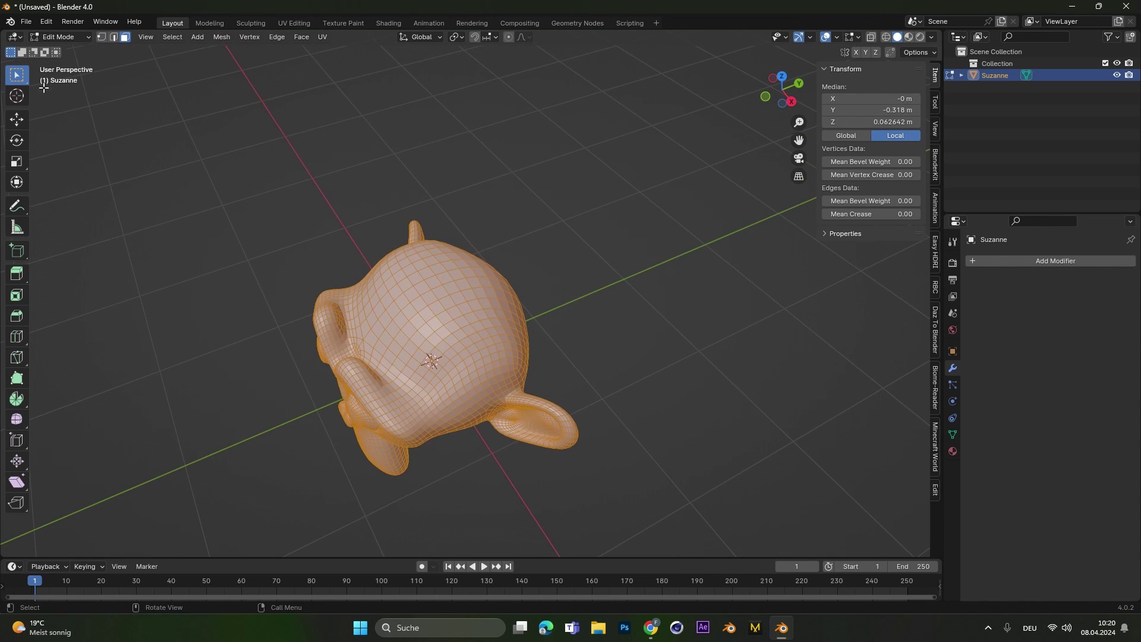
{"action": "left_click_drag", "start_coordinate": [25, 77], "coordinate": [79, 136]}
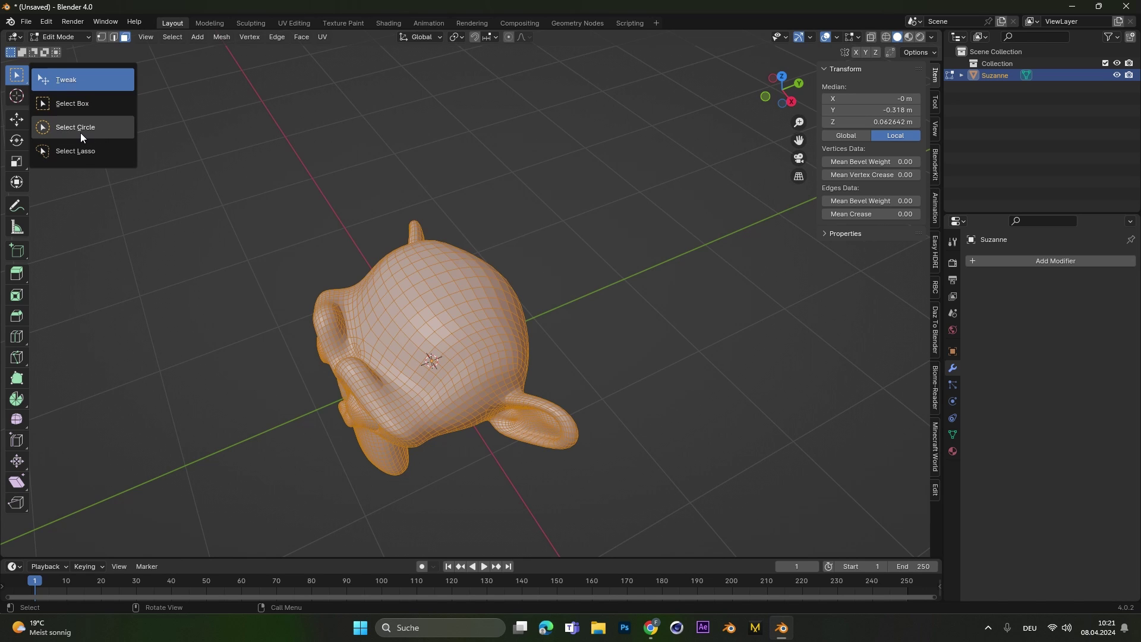
{"action": "left_click", "coordinate": [81, 132]}
Step: Circle-select the faces across the top and upper back of the monkey's head
{"action": "mouse_move", "coordinate": [476, 336]}
{"action": "left_mouse_down"}
{"action": "mouse_move", "coordinate": [414, 295]}
{"action": "mouse_move", "coordinate": [477, 301]}
{"action": "left_mouse_up"}
{"action": "left_click_drag", "start_coordinate": [501, 353], "coordinate": [464, 373]}
{"action": "mouse_move", "coordinate": [485, 352]}
{"action": "middle_mouse_down"}
{"action": "mouse_move", "coordinate": [400, 336]}
{"action": "mouse_move", "coordinate": [465, 337]}
{"action": "middle_mouse_up"}
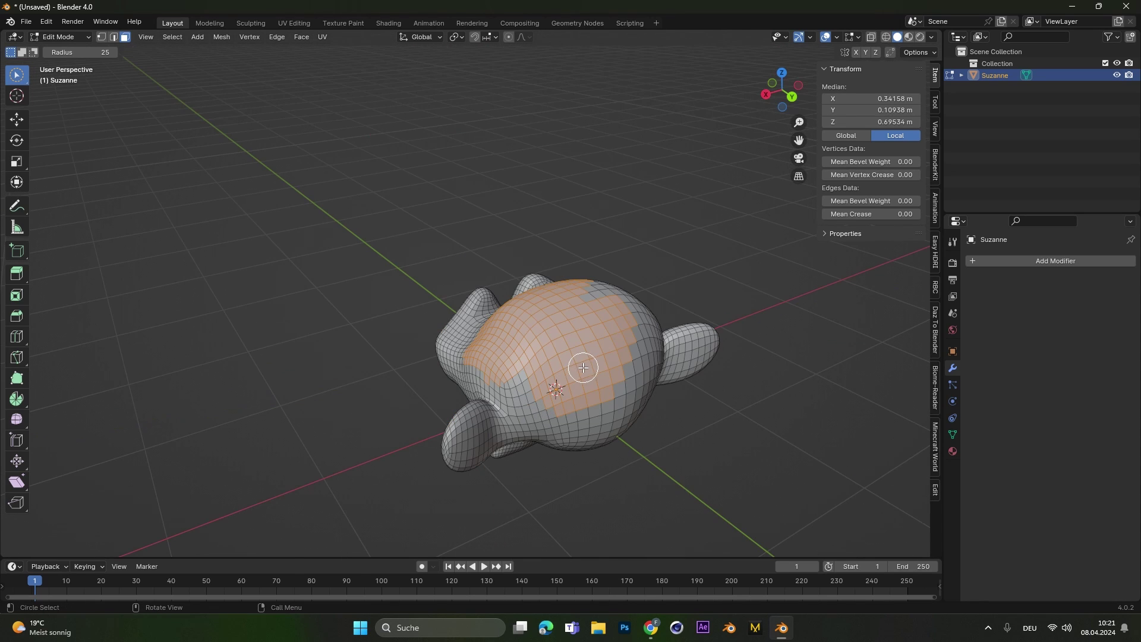
{"action": "mouse_move", "coordinate": [555, 332]}
{"action": "left_mouse_down", "text": "shift"}
{"action": "mouse_move", "coordinate": [518, 394]}
{"action": "mouse_move", "coordinate": [547, 414]}
{"action": "mouse_move", "coordinate": [605, 401]}
{"action": "left_mouse_up", "text": "shift"}
{"action": "middle_click_drag", "start_coordinate": [605, 401], "coordinate": [535, 394]}
{"action": "middle_click_drag", "start_coordinate": [693, 404], "coordinate": [634, 392], "text": "shift"}
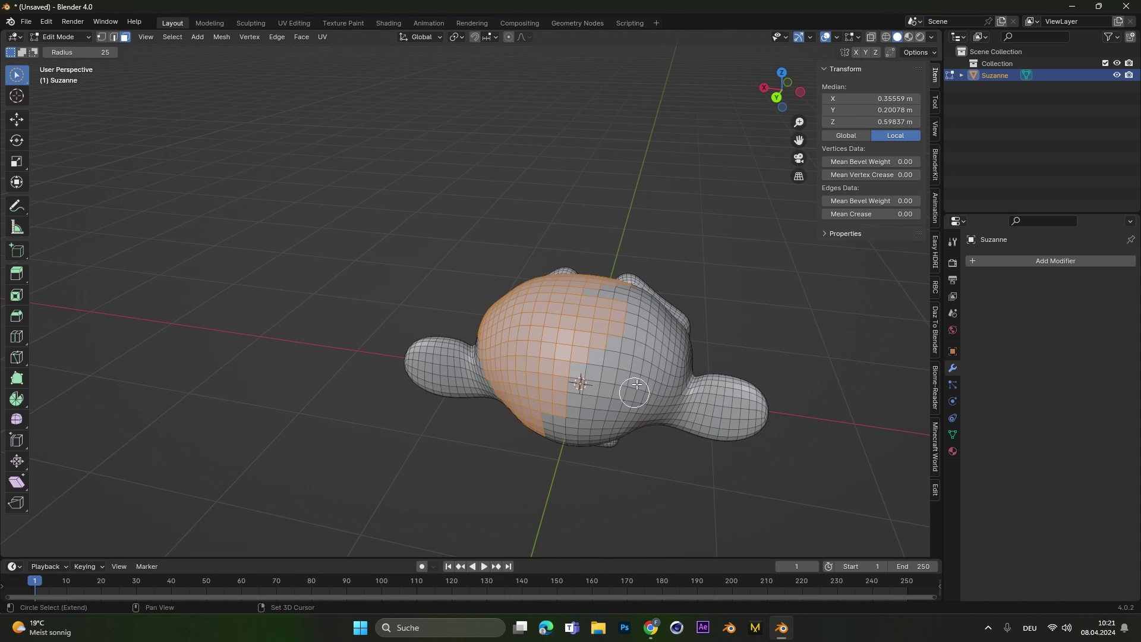
{"action": "left_click_drag", "start_coordinate": [615, 355], "coordinate": [585, 399]}
{"action": "middle_click_drag", "start_coordinate": [605, 389], "coordinate": [571, 298]}
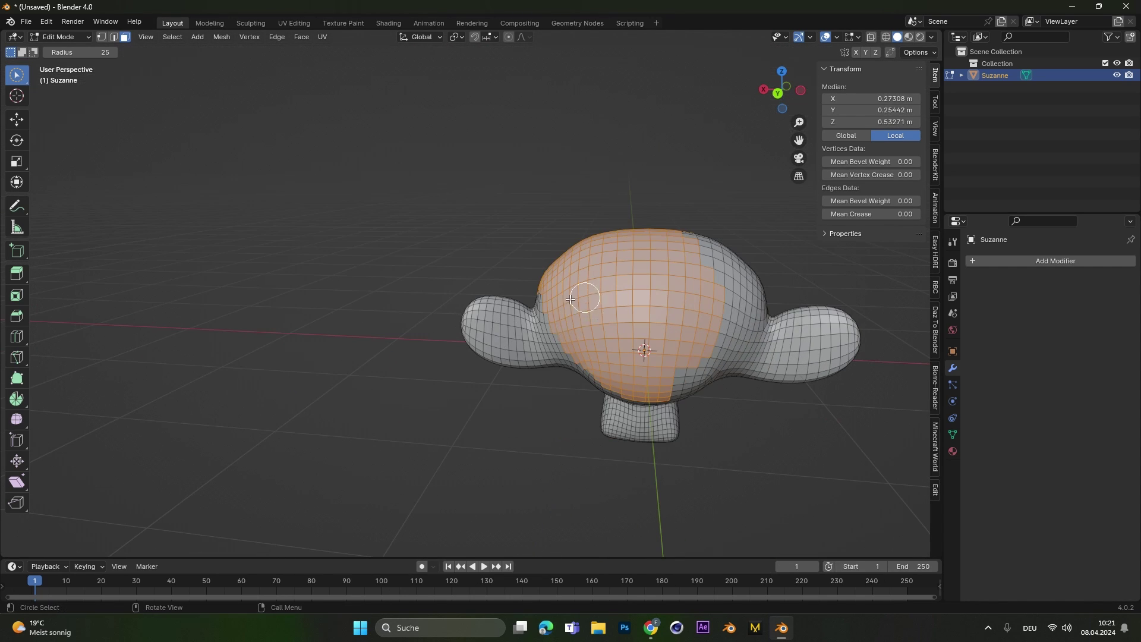
Step: Extend the face selection over the back and both sides of the head down to its underside, keeping the ears and face deselected
{"action": "left_click_drag", "start_coordinate": [475, 269], "coordinate": [461, 316], "text": "shift"}
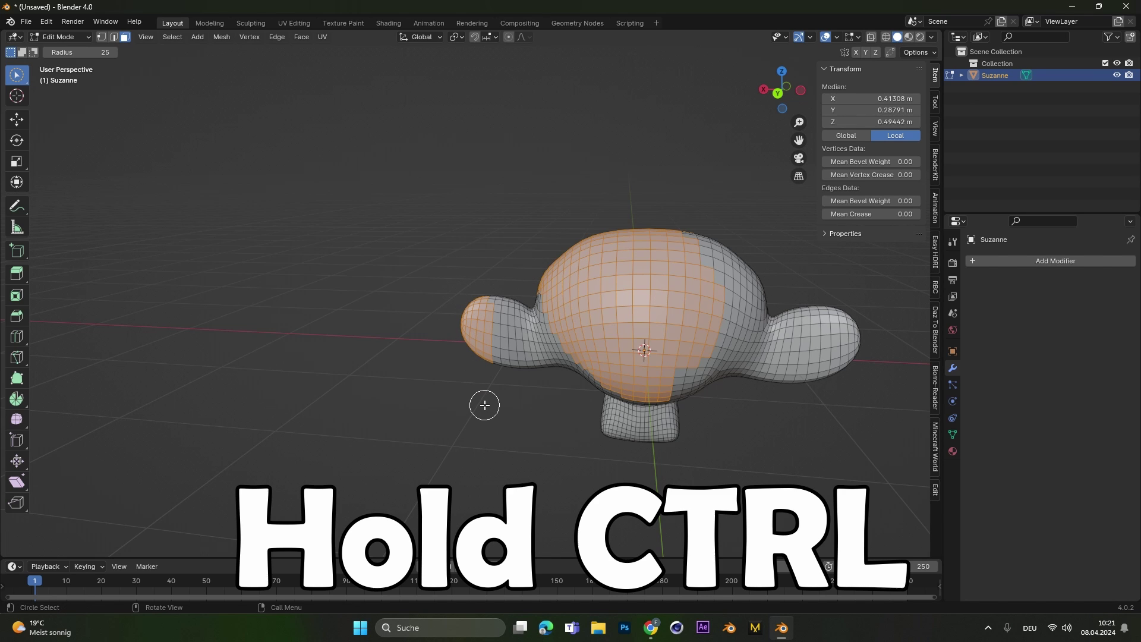
{"action": "left_click_drag", "start_coordinate": [486, 377], "coordinate": [469, 332], "text": "ctrl"}
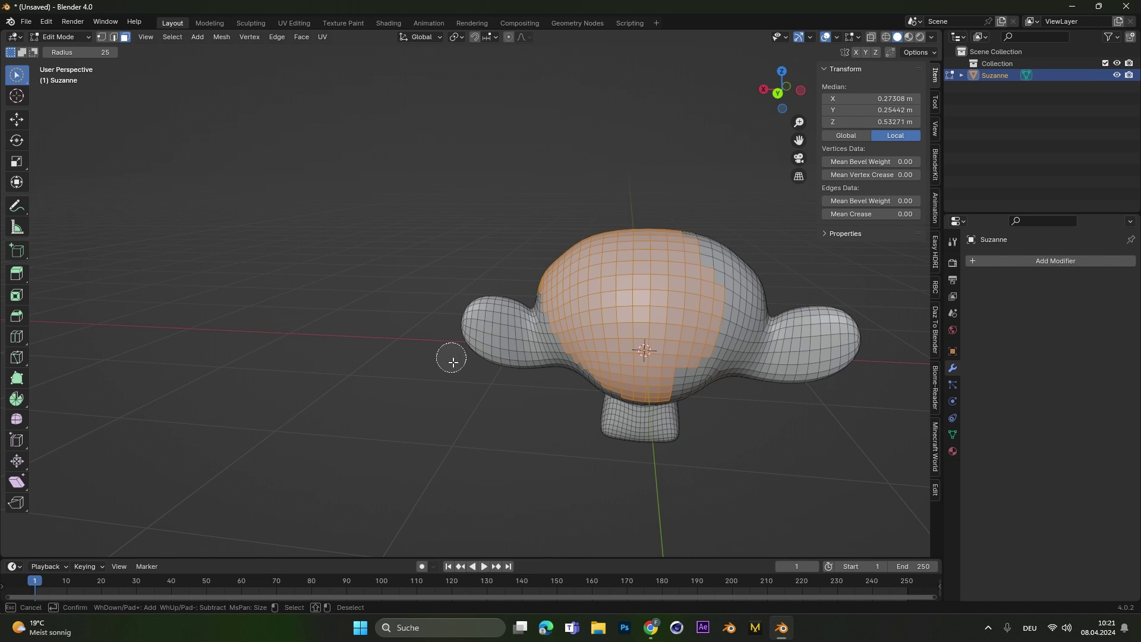
{"action": "mouse_move", "coordinate": [486, 331]}
{"action": "middle_mouse_down"}
{"action": "mouse_move", "coordinate": [590, 329]}
{"action": "mouse_move", "coordinate": [532, 333]}
{"action": "mouse_move", "coordinate": [588, 372]}
{"action": "middle_mouse_up"}
{"action": "left_click_drag", "start_coordinate": [589, 372], "coordinate": [581, 382], "text": "shift"}
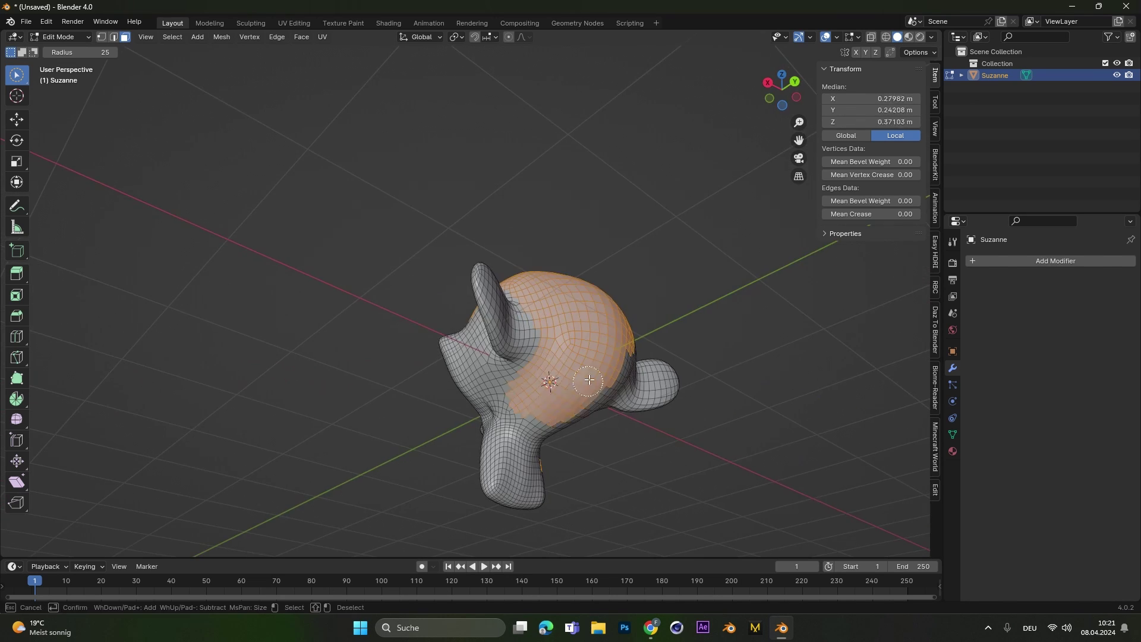
{"action": "middle_click_drag", "start_coordinate": [580, 382], "coordinate": [451, 315]}
{"action": "left_click_drag", "start_coordinate": [677, 371], "coordinate": [654, 353], "text": "shift"}
{"action": "middle_click_drag", "start_coordinate": [654, 352], "coordinate": [689, 410]}
{"action": "left_click_drag", "start_coordinate": [672, 285], "coordinate": [722, 300], "text": "shift"}
{"action": "mouse_move", "coordinate": [722, 300]}
{"action": "middle_mouse_down"}
{"action": "mouse_move", "coordinate": [601, 372]}
{"action": "mouse_move", "coordinate": [386, 416]}
{"action": "middle_mouse_up"}
{"action": "left_click_drag", "start_coordinate": [386, 416], "coordinate": [382, 438], "text": "shift"}
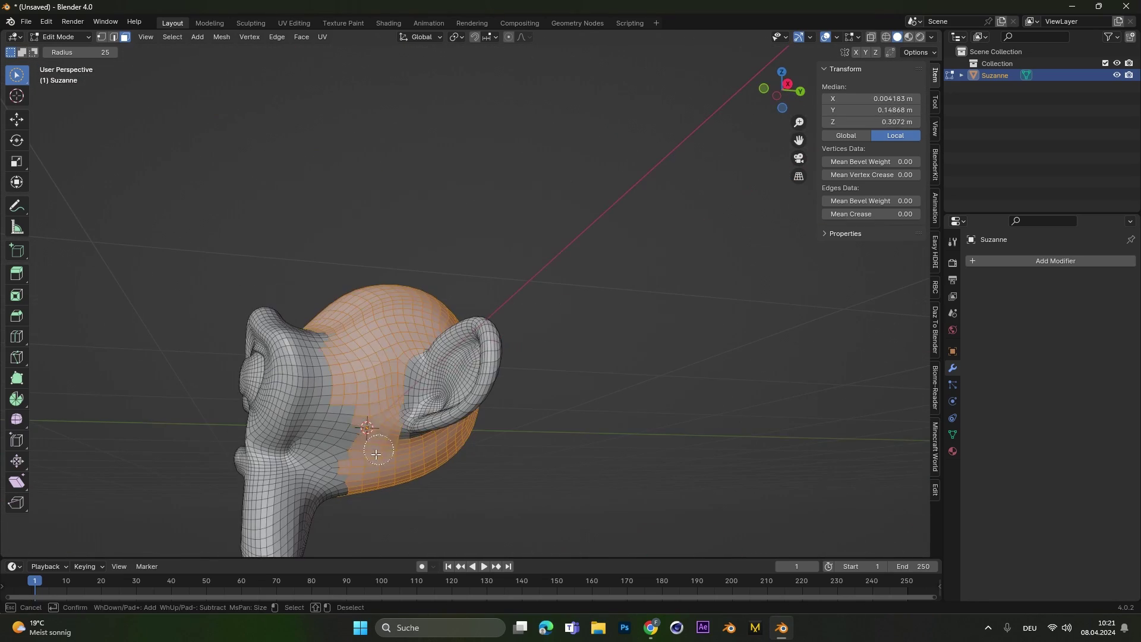
{"action": "mouse_move", "coordinate": [382, 437]}
{"action": "middle_mouse_down"}
{"action": "mouse_move", "coordinate": [453, 347]}
{"action": "mouse_move", "coordinate": [409, 327]}
{"action": "mouse_move", "coordinate": [419, 320]}
{"action": "middle_mouse_up"}
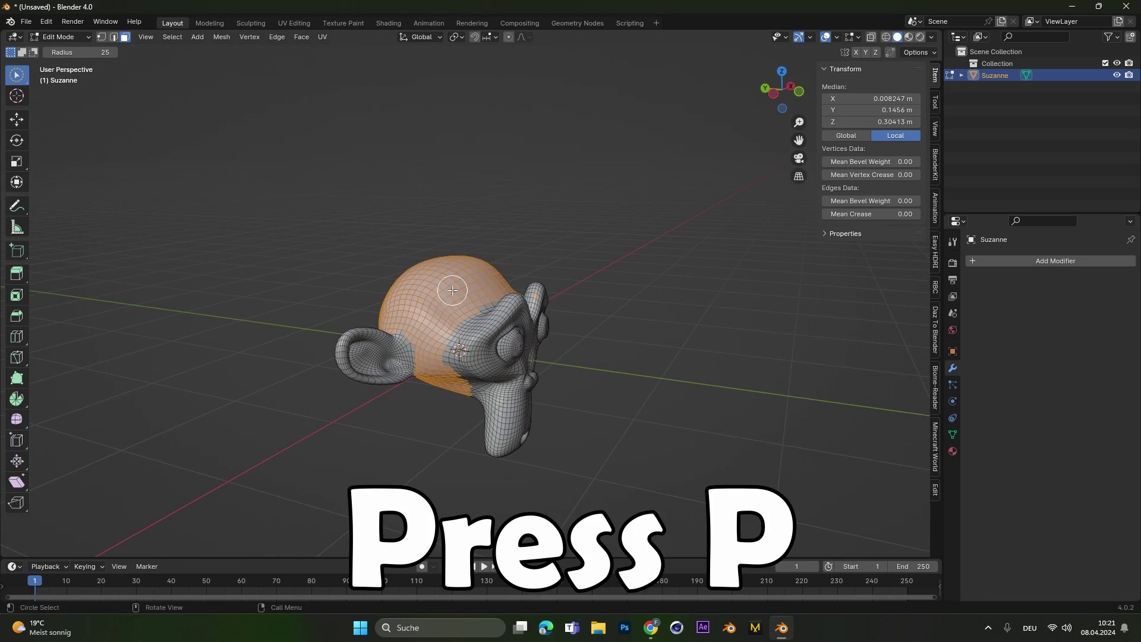
Step: Separate the selected scalp faces into their own object, return to Object Mode and select the new scalp object
{"action": "key", "text": "p"}
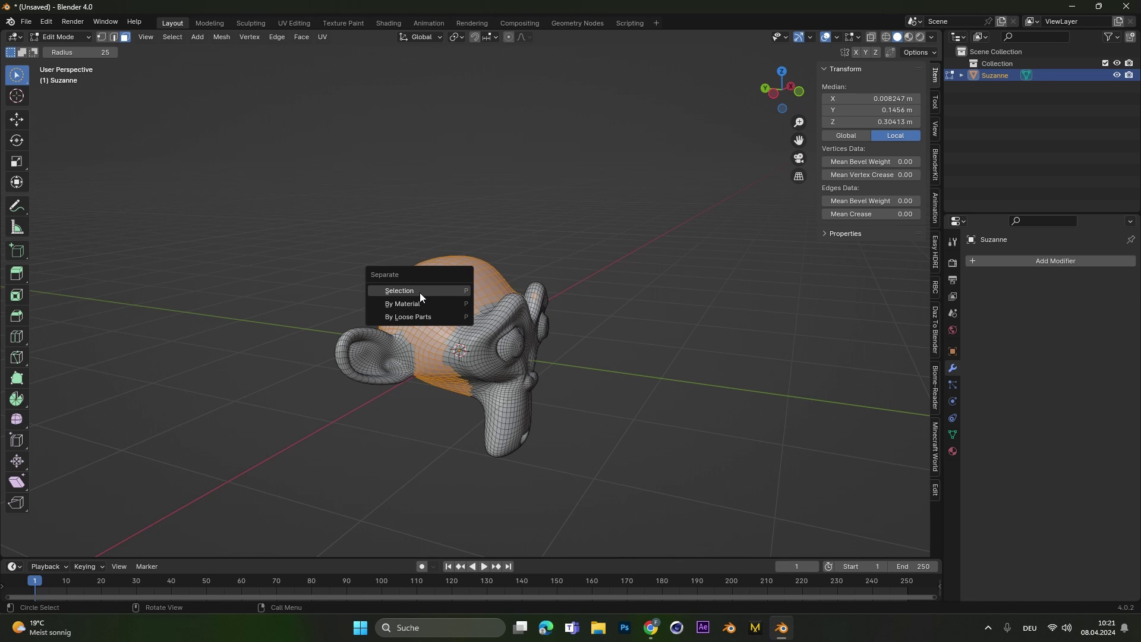
{"action": "left_click", "coordinate": [420, 291]}
{"action": "key", "text": "Tab"}
{"action": "left_click", "coordinate": [475, 279]}
Step: Try moving the separated scalp away from the head, and undo the move
{"action": "left_click_drag", "start_coordinate": [476, 279], "coordinate": [368, 145]}
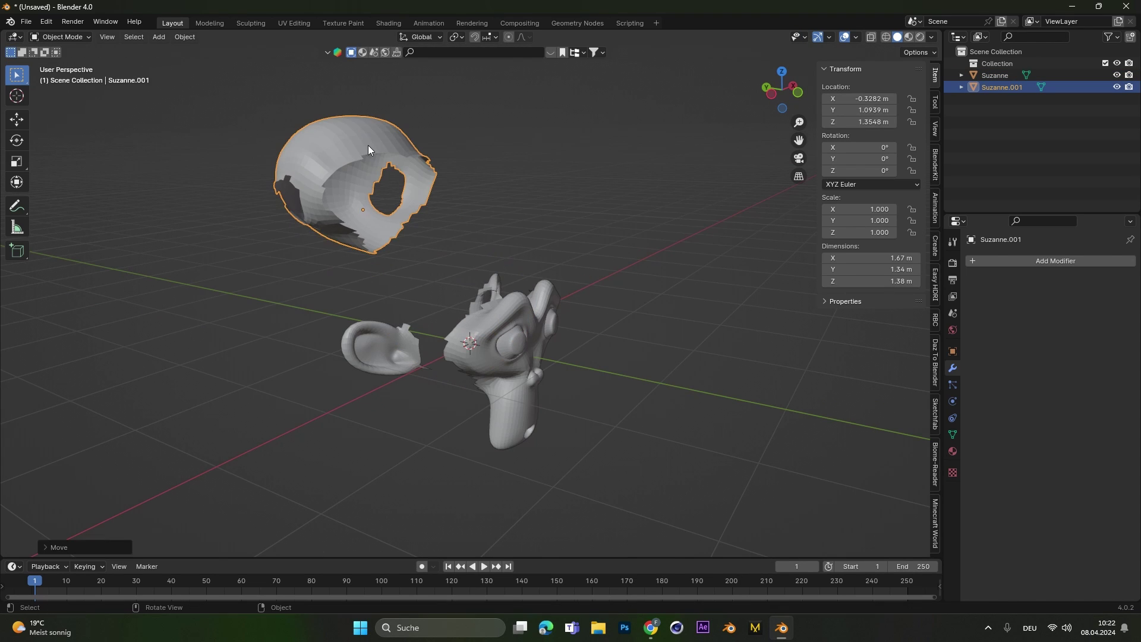
{"action": "key", "text": "ctrl+z"}
{"action": "middle_click_drag", "start_coordinate": [444, 288], "coordinate": [446, 253]}
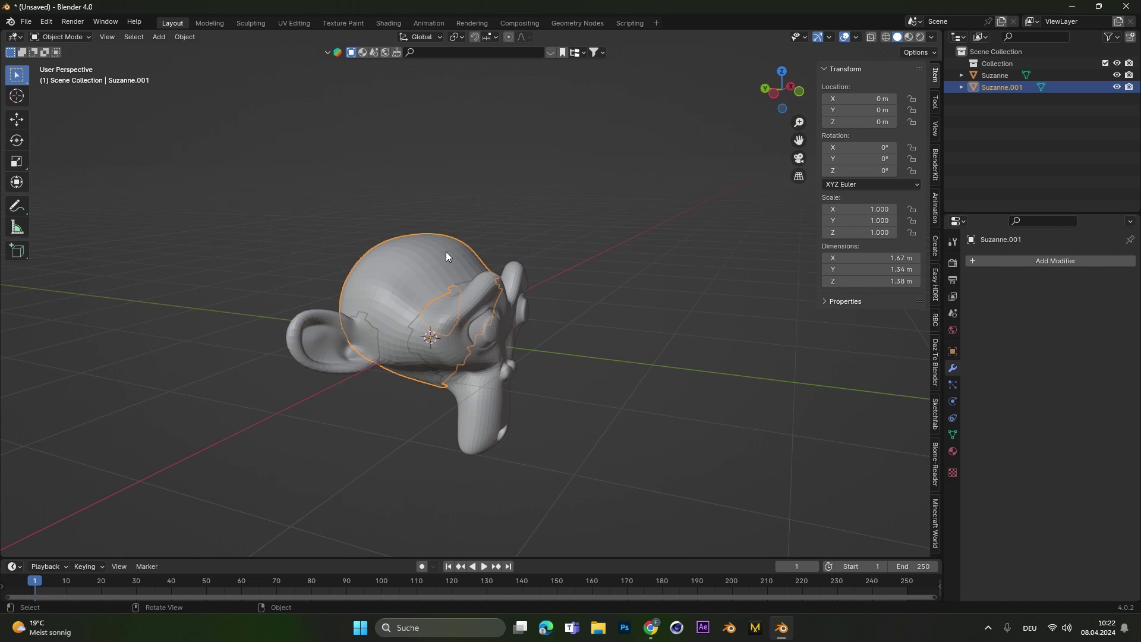
Step: Add a Hair particle system to the scalp object and set the hair length to 0.67 m
{"action": "left_click", "coordinate": [952, 385]}
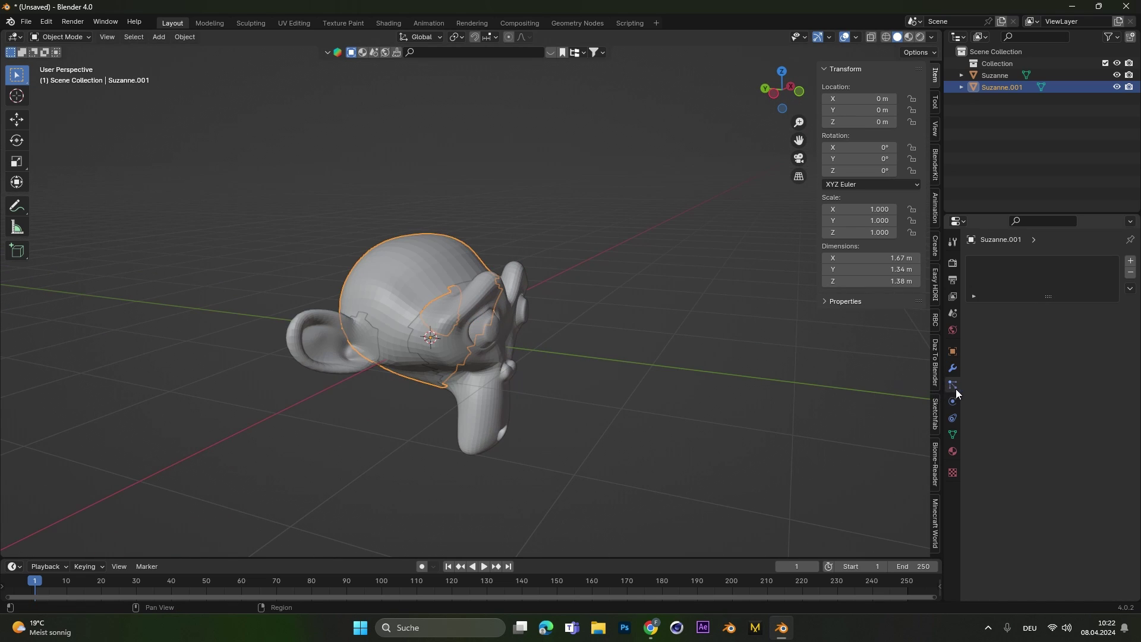
{"action": "left_click", "coordinate": [1130, 262]}
{"action": "left_click", "coordinate": [1086, 324]}
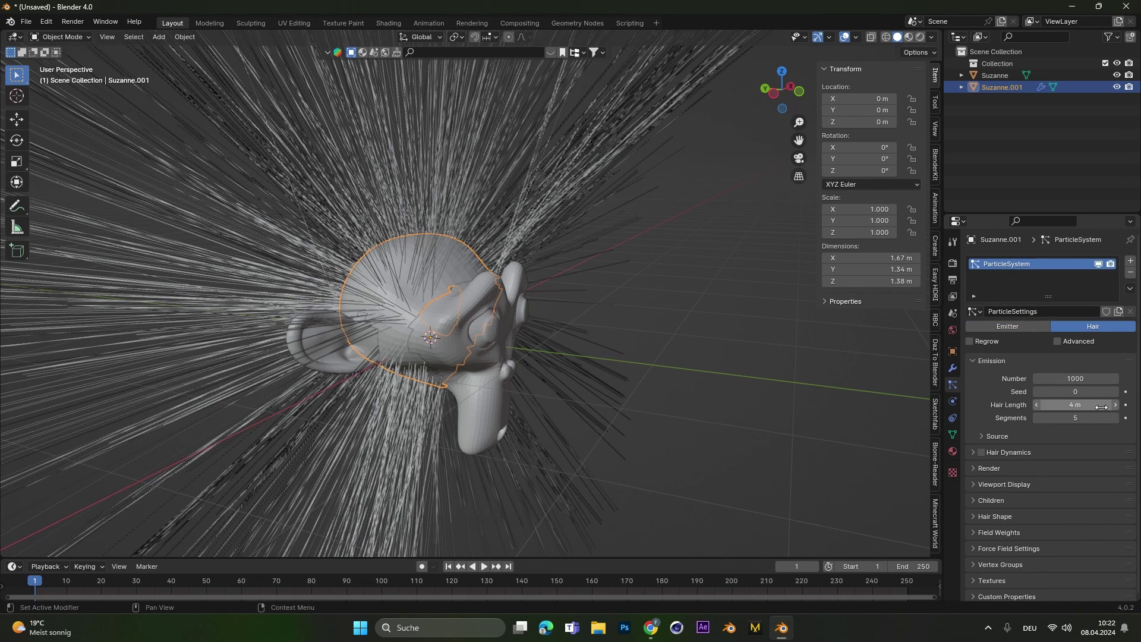
{"action": "left_click_drag", "start_coordinate": [1101, 407], "coordinate": [1040, 407]}
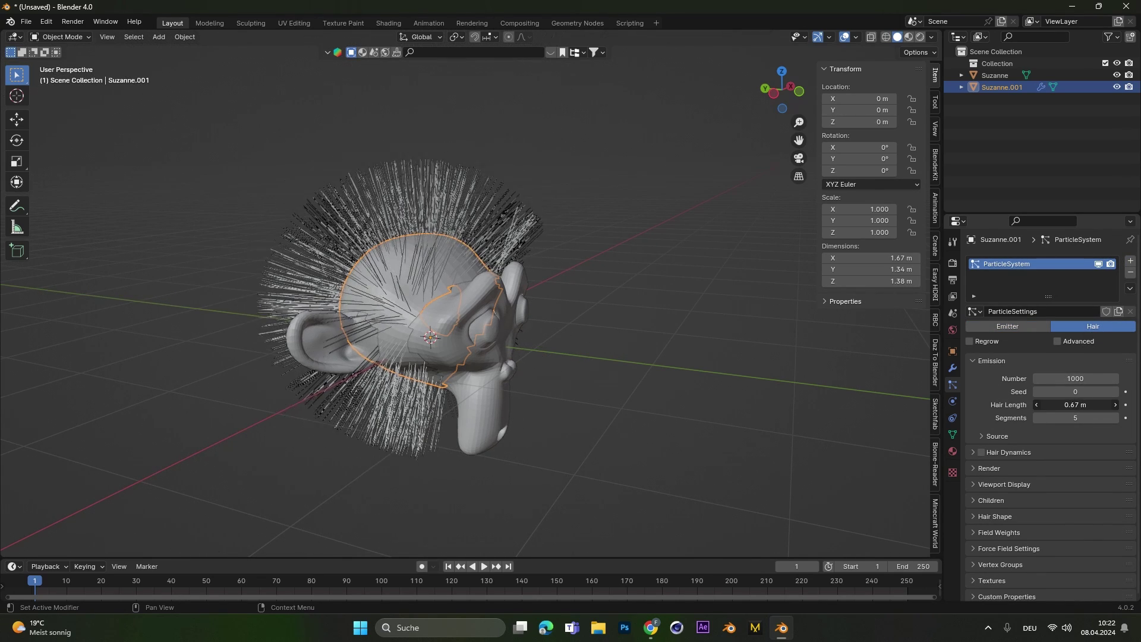
{"action": "middle_click_drag", "start_coordinate": [601, 283], "coordinate": [549, 285]}
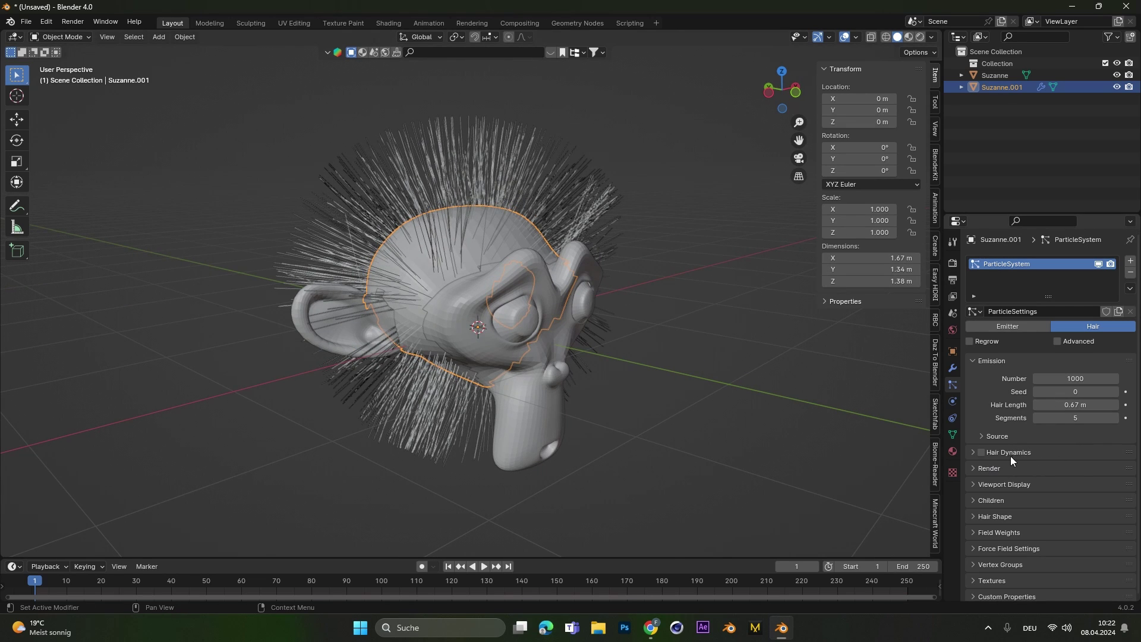
Step: Enable Hair Dynamics on the scalp's particle system and play the simulation as a preview
{"action": "left_click", "coordinate": [980, 453]}
{"action": "left_click", "coordinate": [972, 453]}
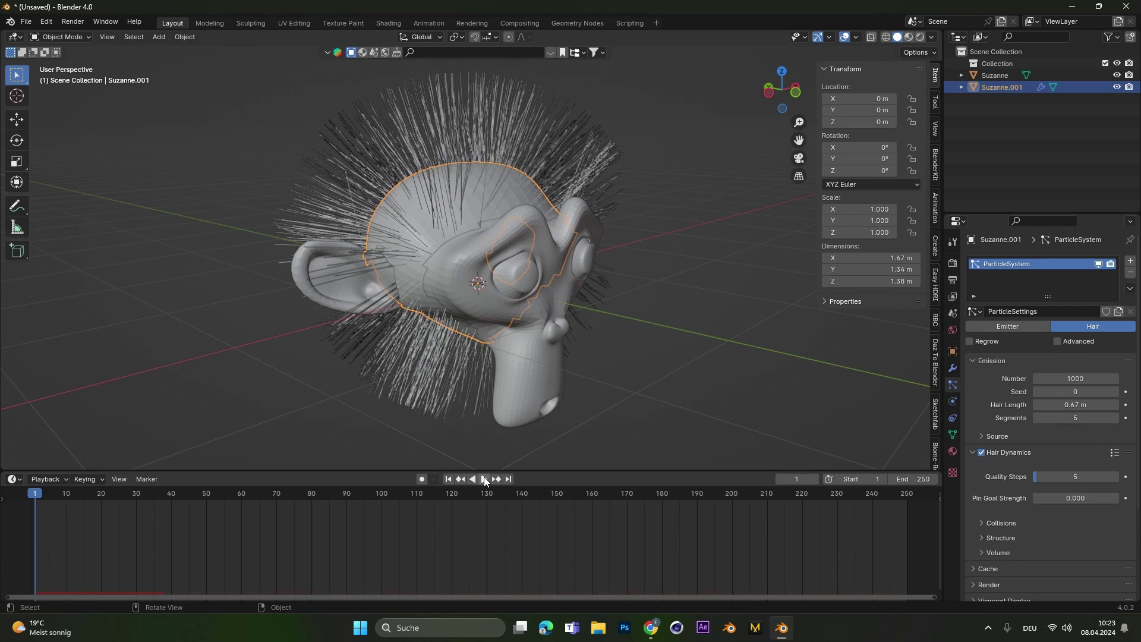
{"action": "left_click", "coordinate": [484, 479]}
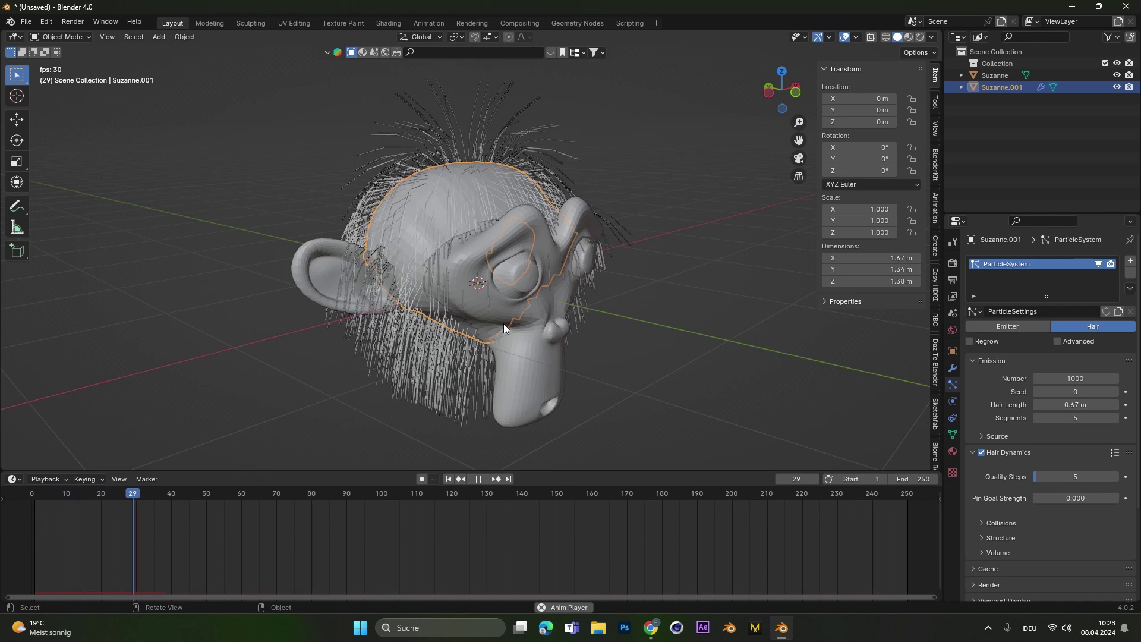
{"action": "key", "text": "Escape"}
Step: Set the Stiffness in the hair dynamics structure settings to 1 and preview the simulation
{"action": "scroll", "coordinate": [1010, 443], "scroll_direction": "down", "scroll_amount": 4}
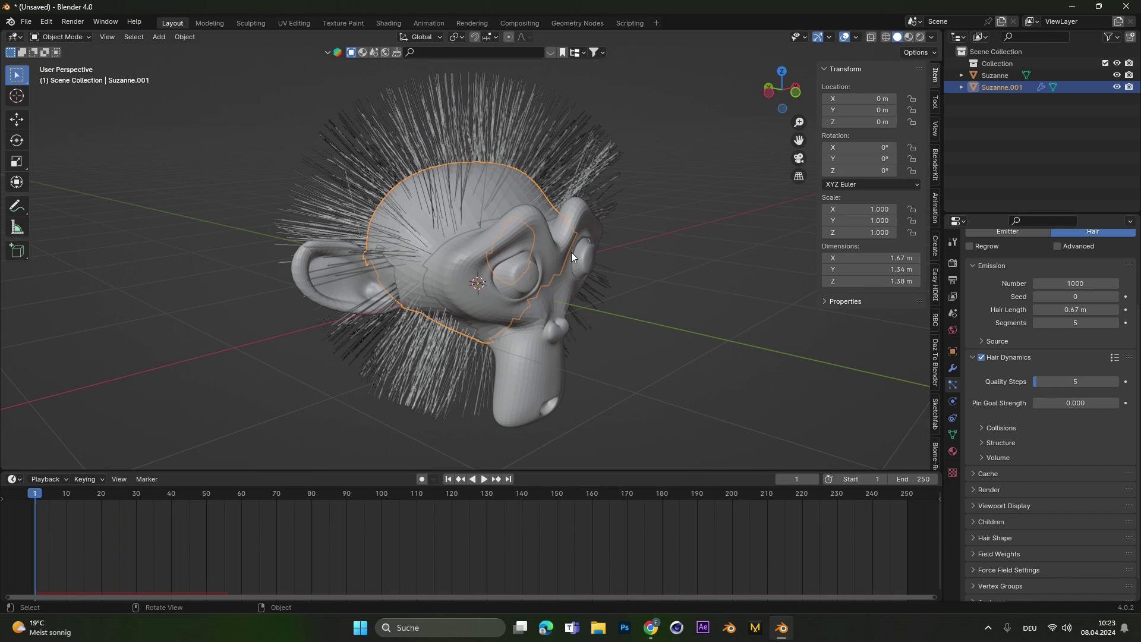
{"action": "left_click", "coordinate": [1017, 443]}
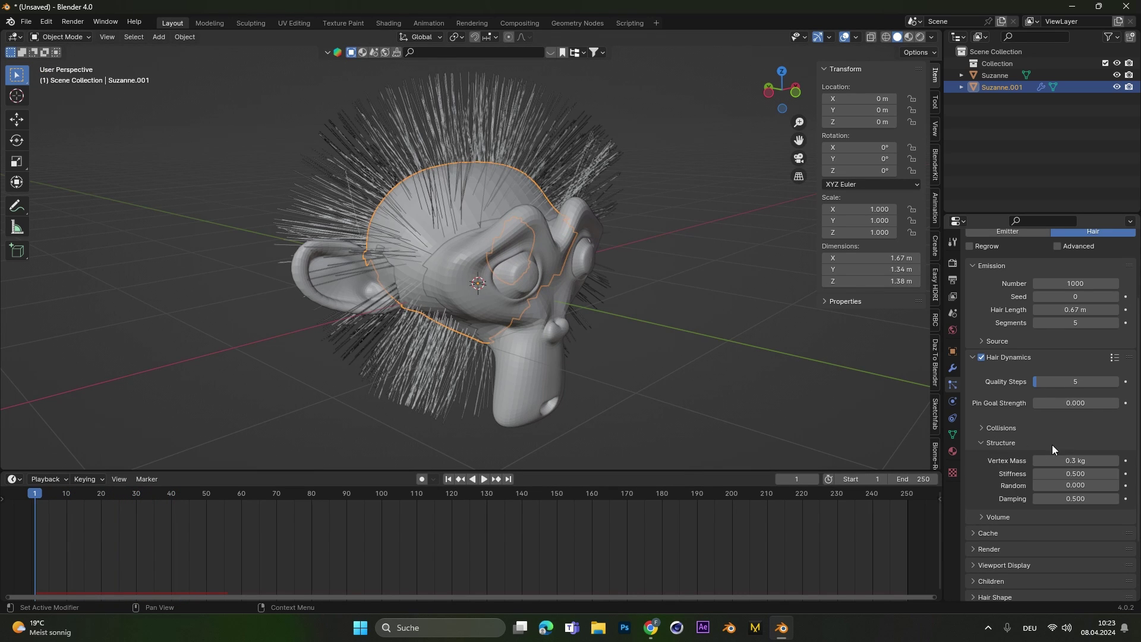
{"action": "left_click", "coordinate": [1077, 474]}
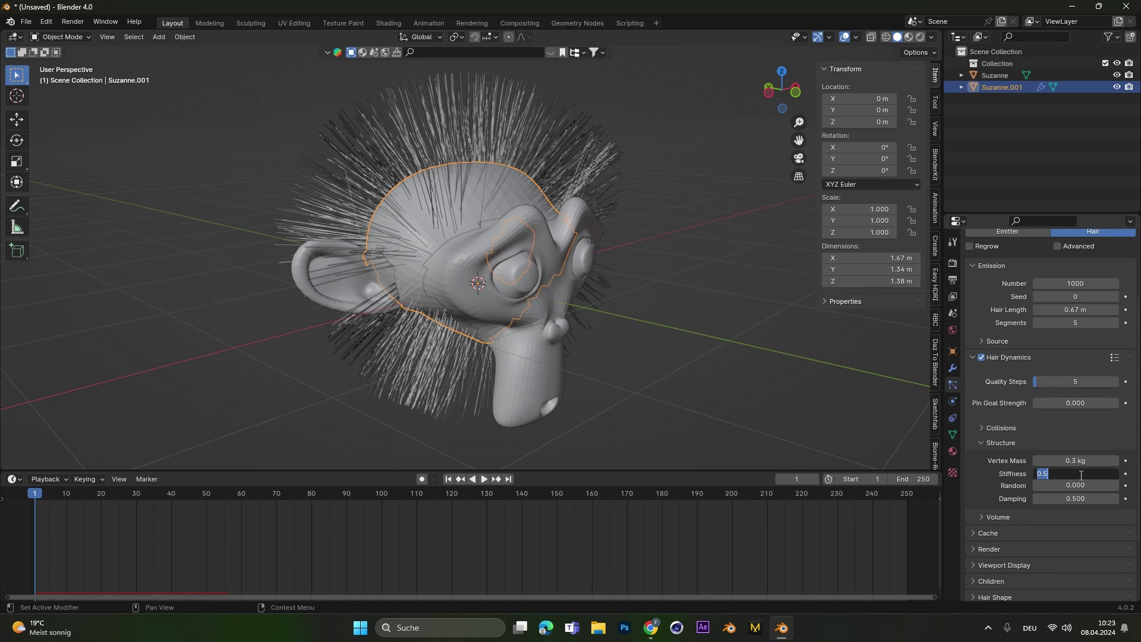
{"action": "type", "text": "1"}
{"action": "key", "text": "Return"}
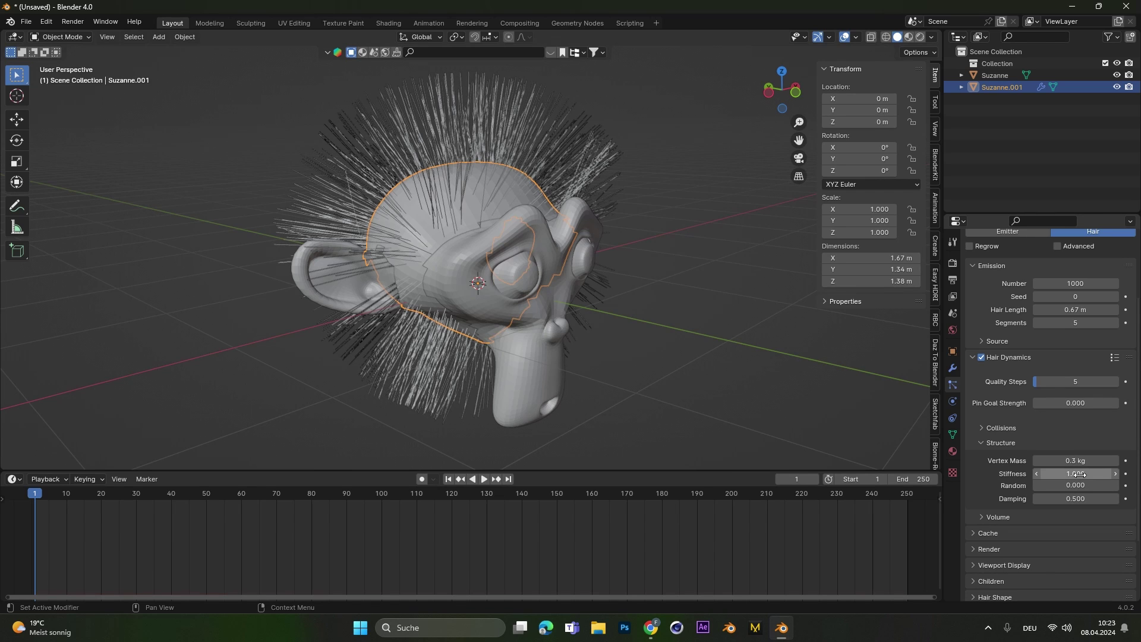
{"action": "left_click", "coordinate": [483, 479]}
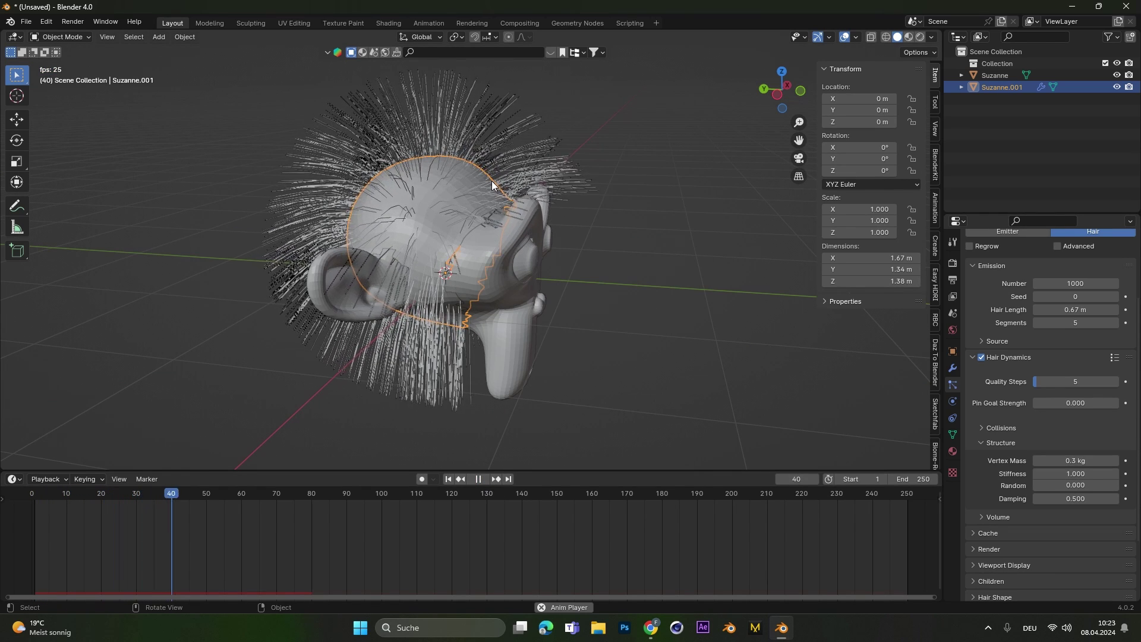
{"action": "key", "text": "Escape"}
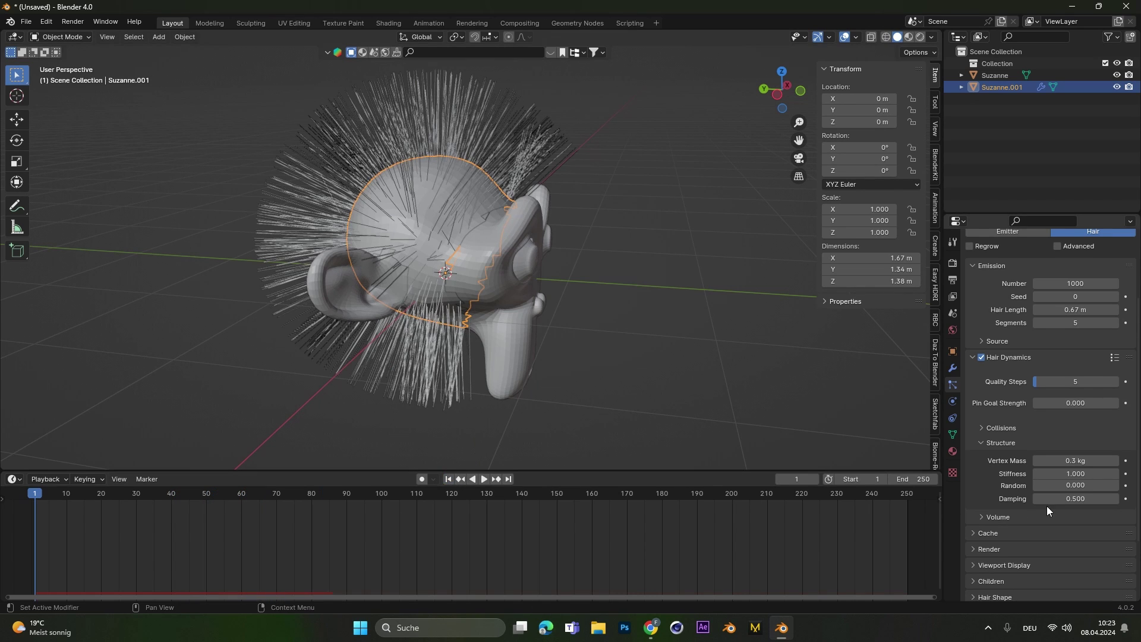
Step: Set the hair Stiffness to 0.1 and preview the simulation
{"action": "left_click", "coordinate": [1075, 474]}
{"action": "type", "text": "."}
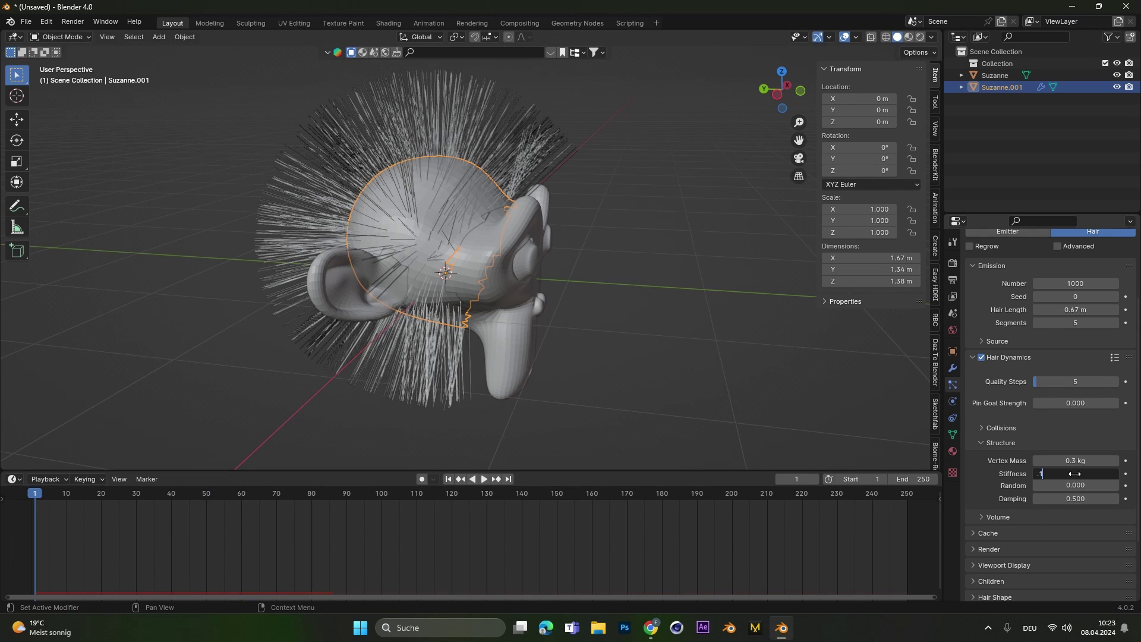
{"action": "type", "text": "1"}
{"action": "key", "text": "Return"}
{"action": "left_click", "coordinate": [483, 478]}
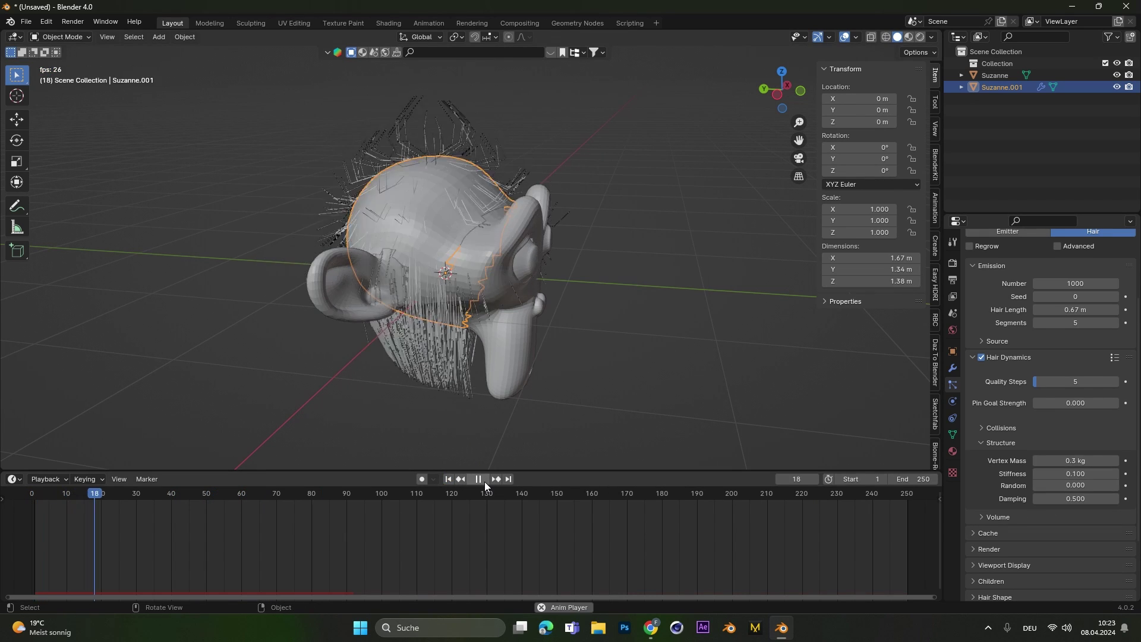
{"action": "key", "text": "Escape"}
Step: Set the hair Stiffness to 0.5
{"action": "left_click", "coordinate": [1074, 474]}
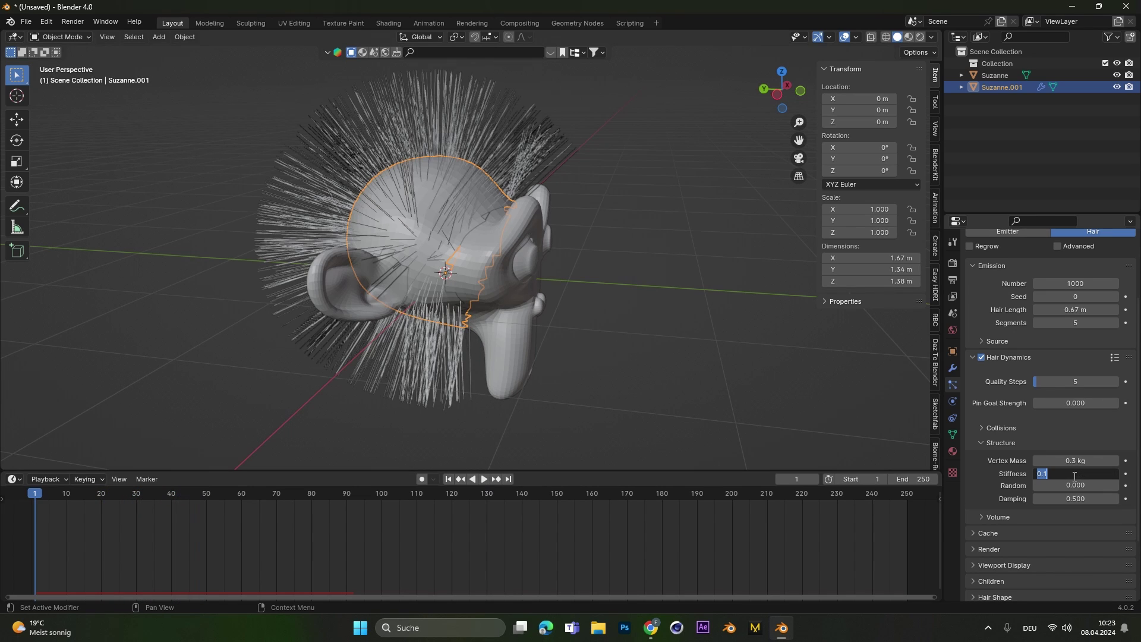
{"action": "type", "text": ".5"}
{"action": "key", "text": "Return"}
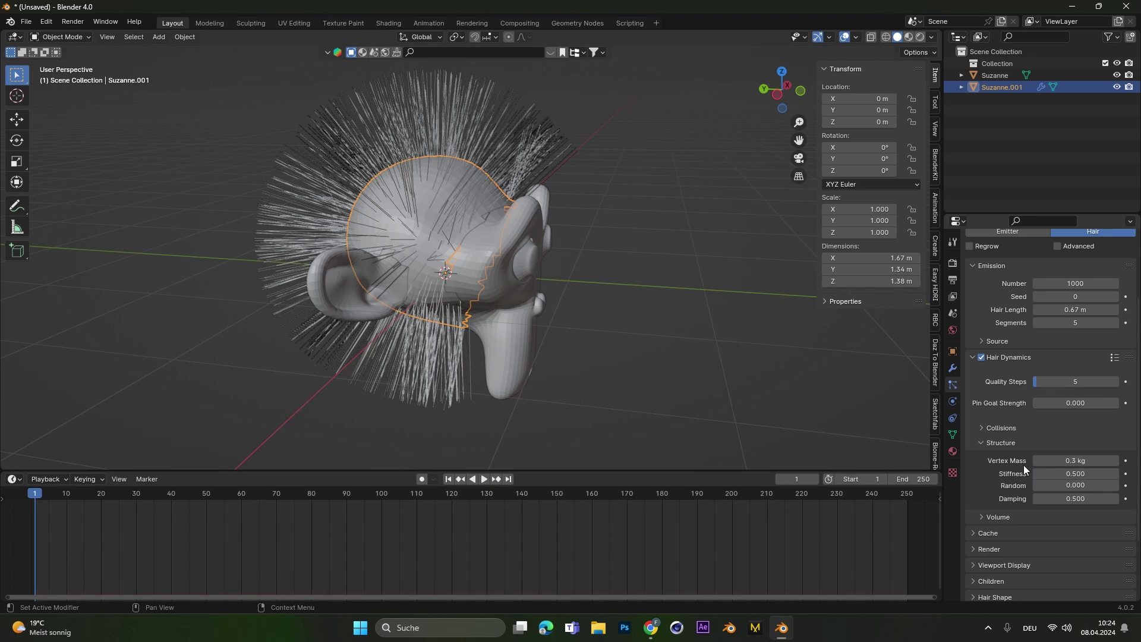
Step: Show the hair dynamics Volume settings and play the animation of the moving head to examine how the hair reacts
{"action": "left_click", "coordinate": [1013, 443]}
{"action": "left_click", "coordinate": [1003, 458]}
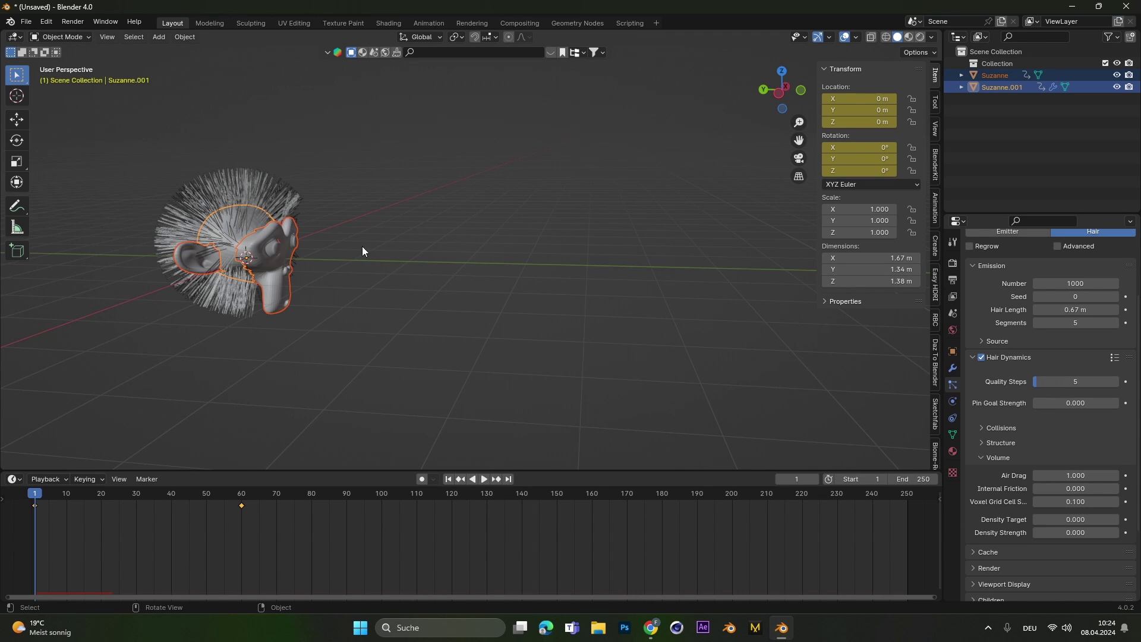
{"action": "left_click", "coordinate": [484, 479]}
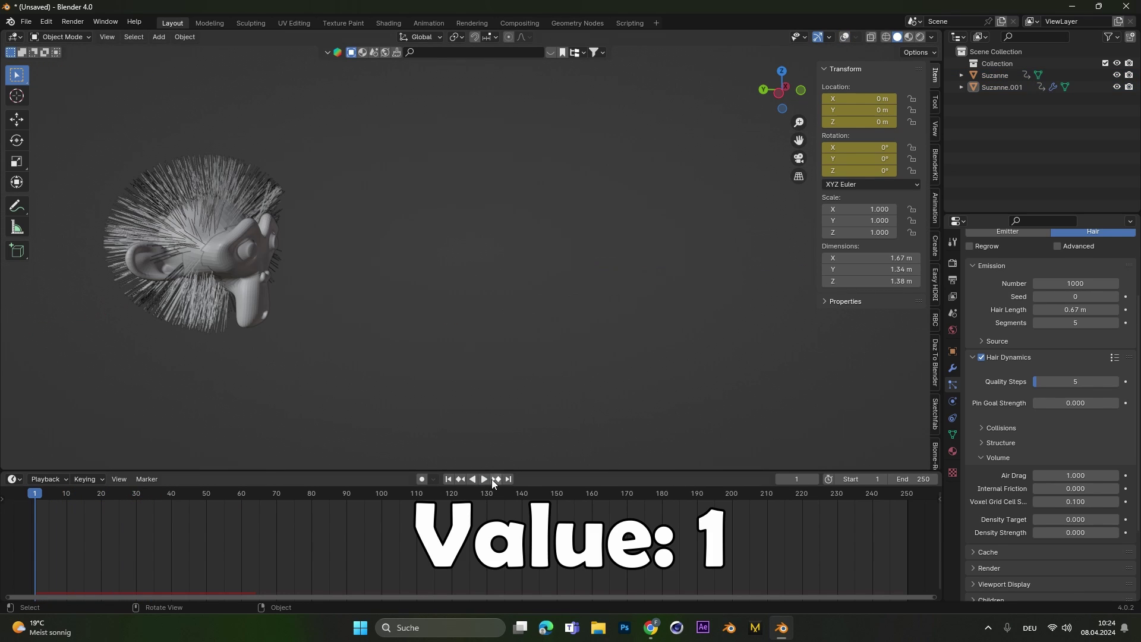
{"action": "left_click", "coordinate": [484, 479]}
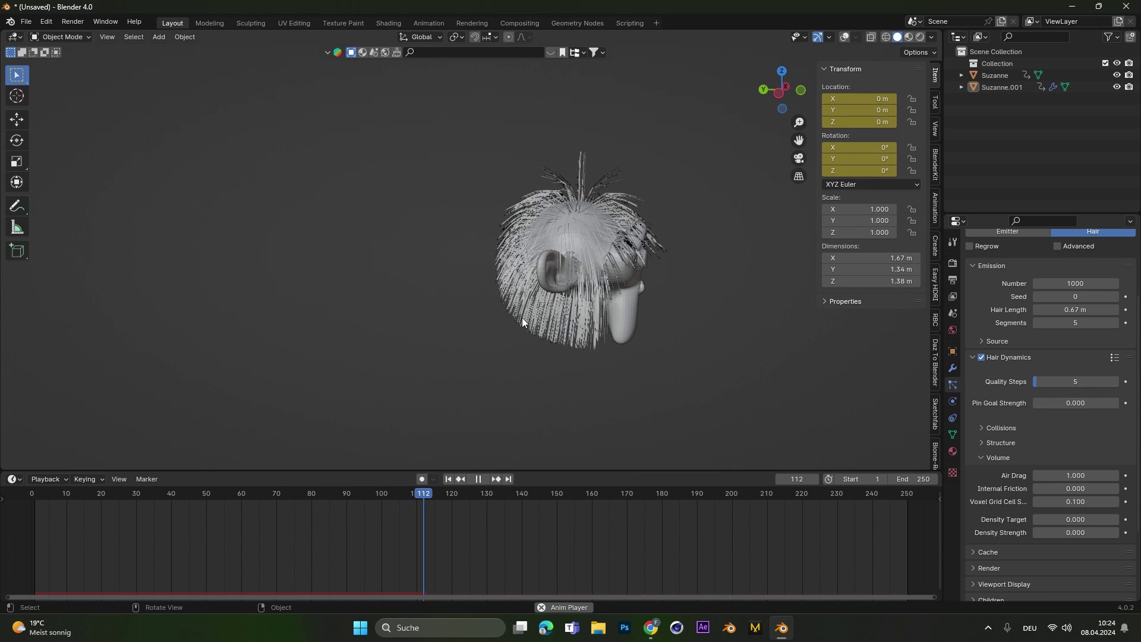
Step: Set the hair dynamics Air Drag to 10 and preview the simulation from the first frame
{"action": "left_click", "coordinate": [478, 478]}
{"action": "left_click", "coordinate": [448, 481]}
{"action": "left_click", "coordinate": [1089, 475]}
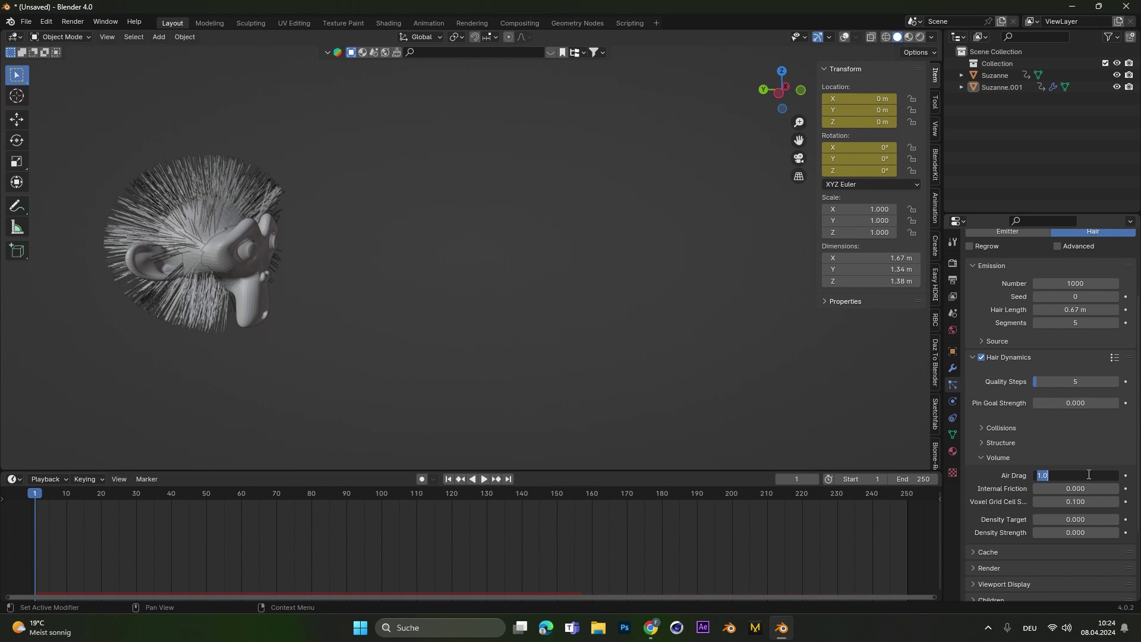
{"action": "type", "text": "10"}
{"action": "key", "text": "Return"}
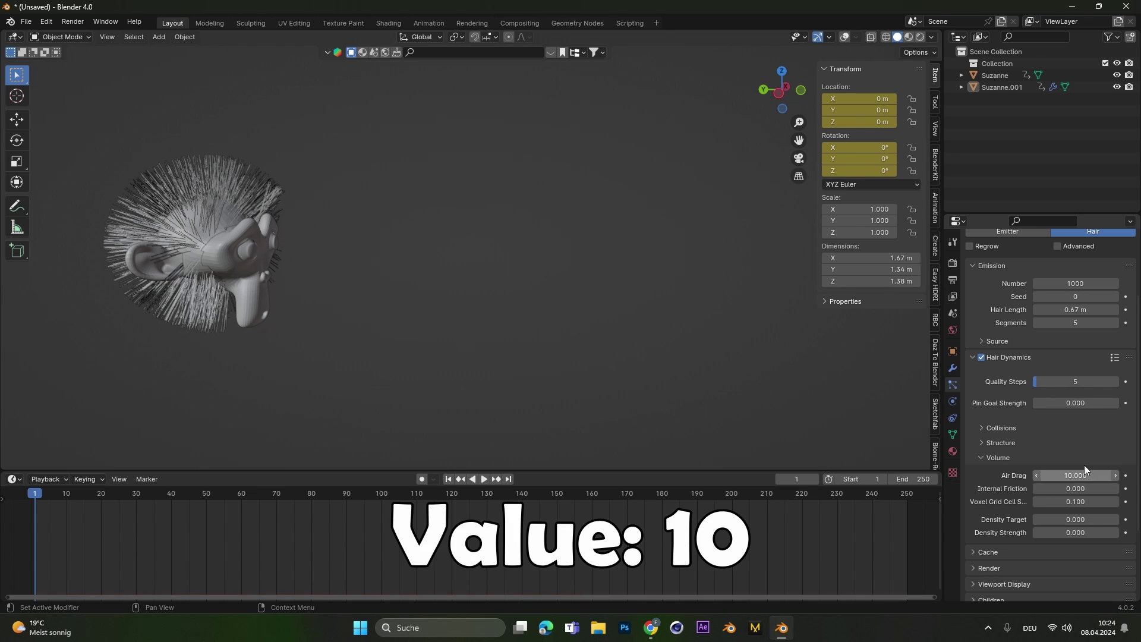
{"action": "left_click", "coordinate": [483, 480]}
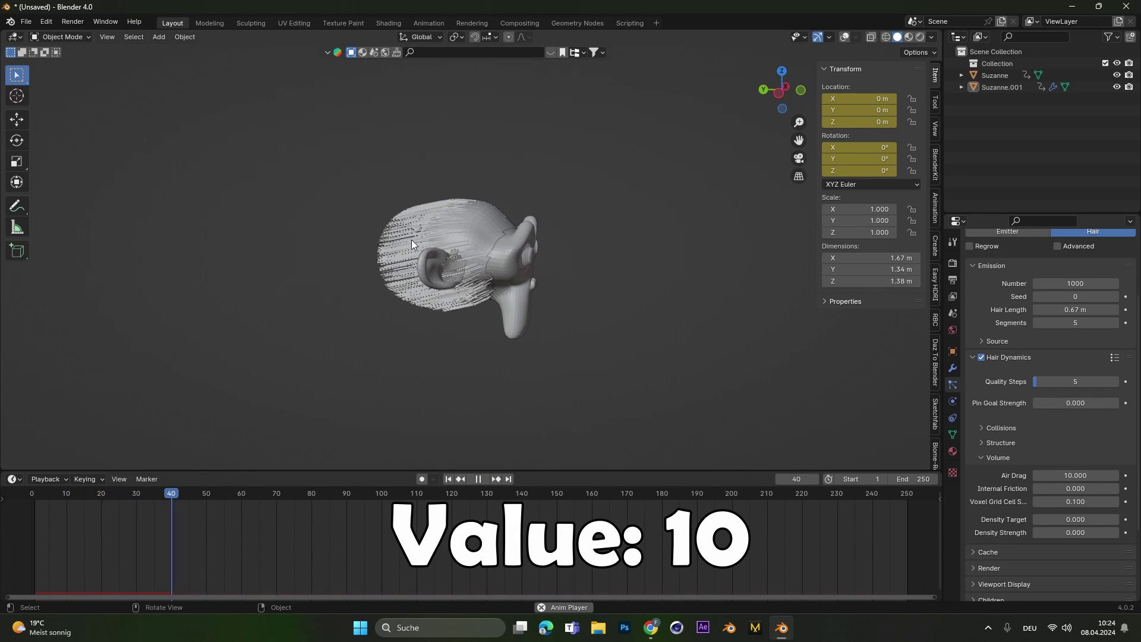
{"action": "left_click", "coordinate": [447, 480]}
{"action": "left_click", "coordinate": [483, 480]}
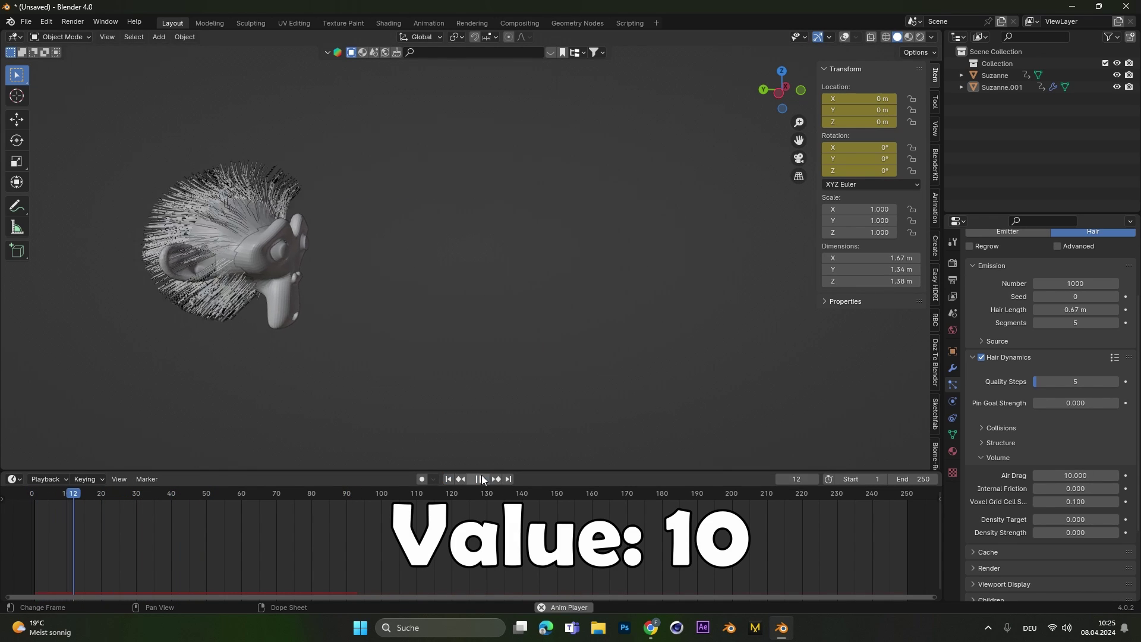
{"action": "key", "text": "Escape"}
{"action": "left_click", "coordinate": [489, 480]}
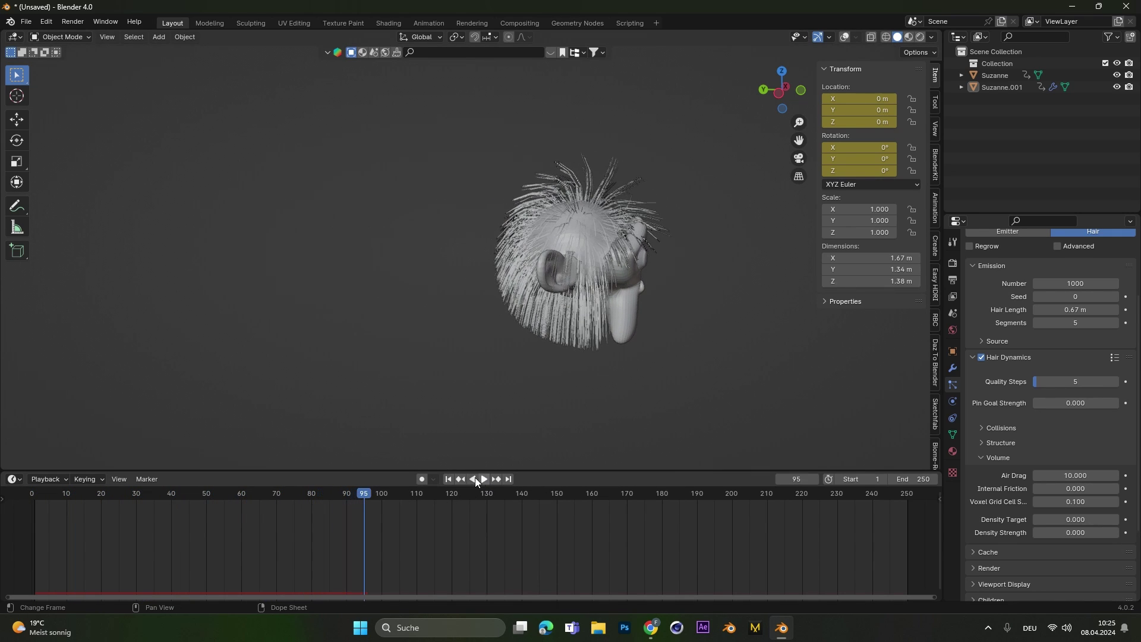
{"action": "key", "text": "Escape"}
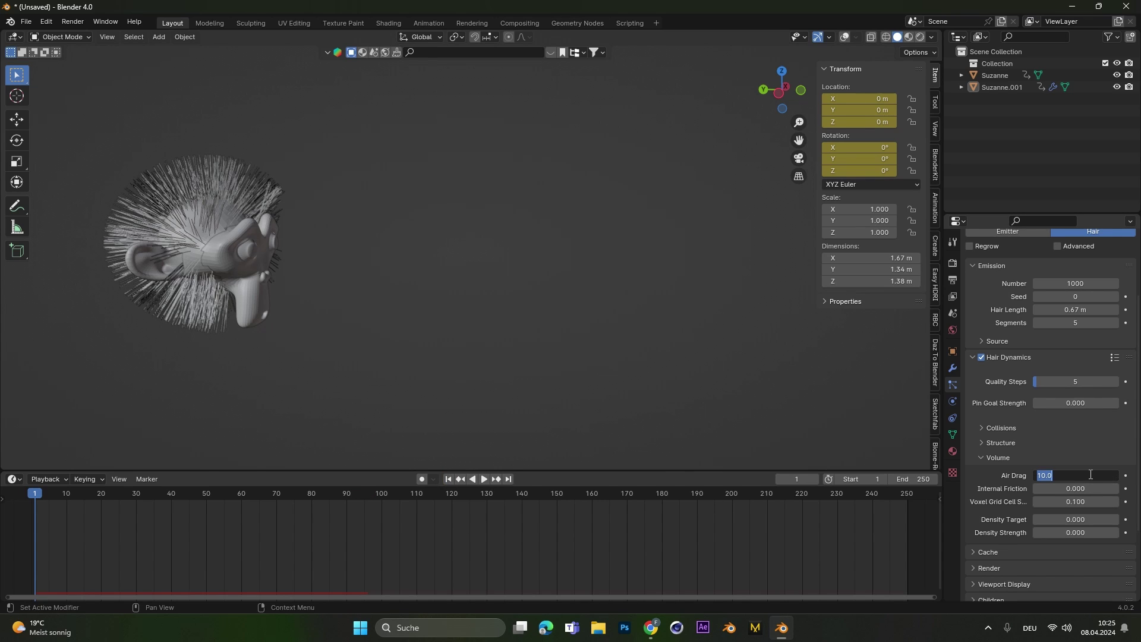
Step: Set the hair's Air Drag to 1 and play the simulation
{"action": "type", "text": "1"}
{"action": "key", "text": "Return"}
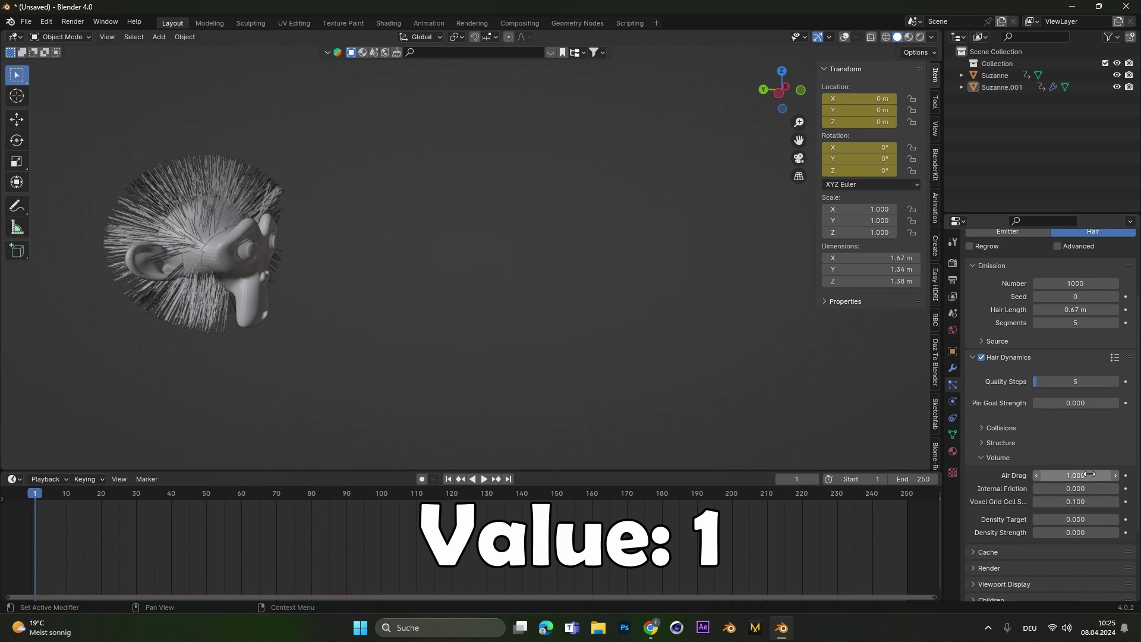
{"action": "left_click", "coordinate": [484, 479]}
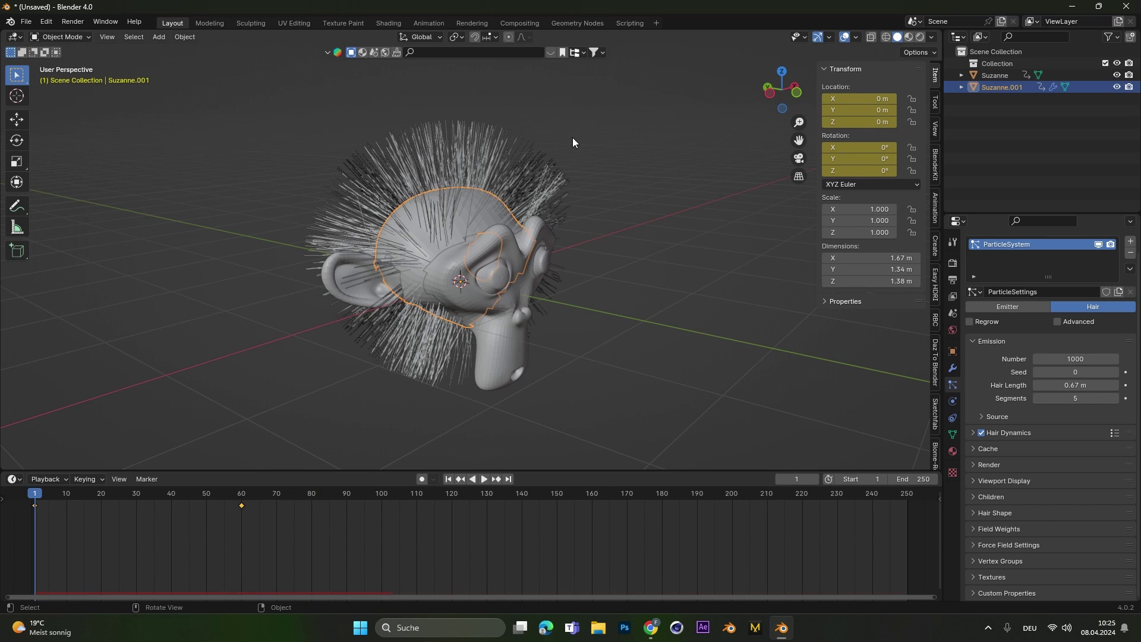
Step: Enable the advanced hair particle settings and set the Brownian force in the physics settings to 0.1
{"action": "left_click", "coordinate": [1060, 320]}
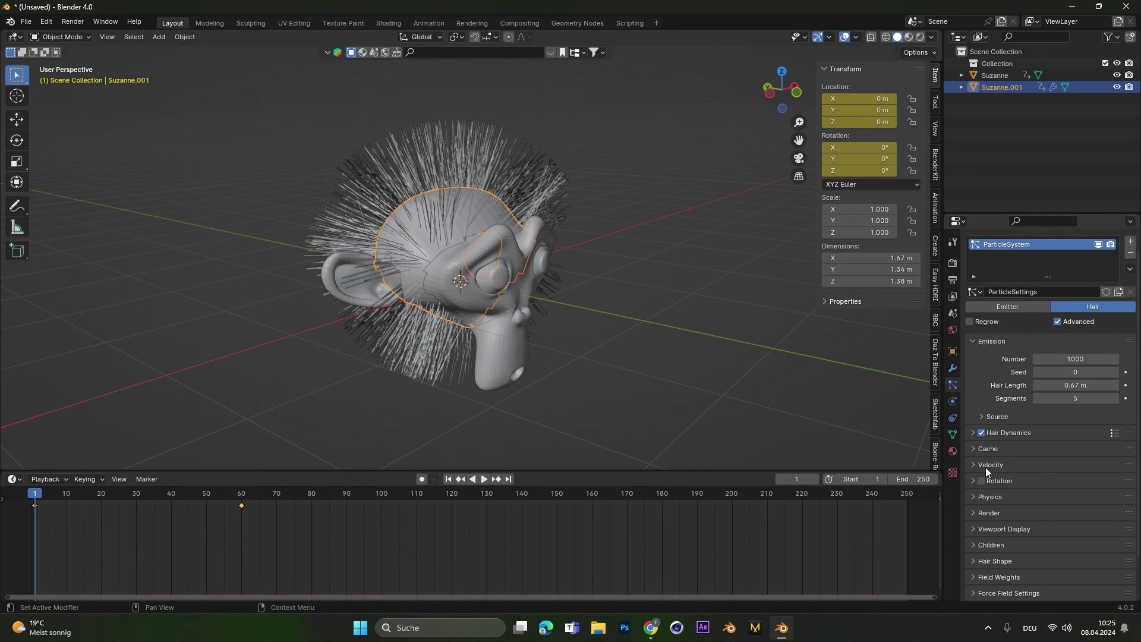
{"action": "left_click", "coordinate": [988, 503]}
{"action": "scroll", "coordinate": [988, 503], "scroll_direction": "down", "scroll_amount": 3}
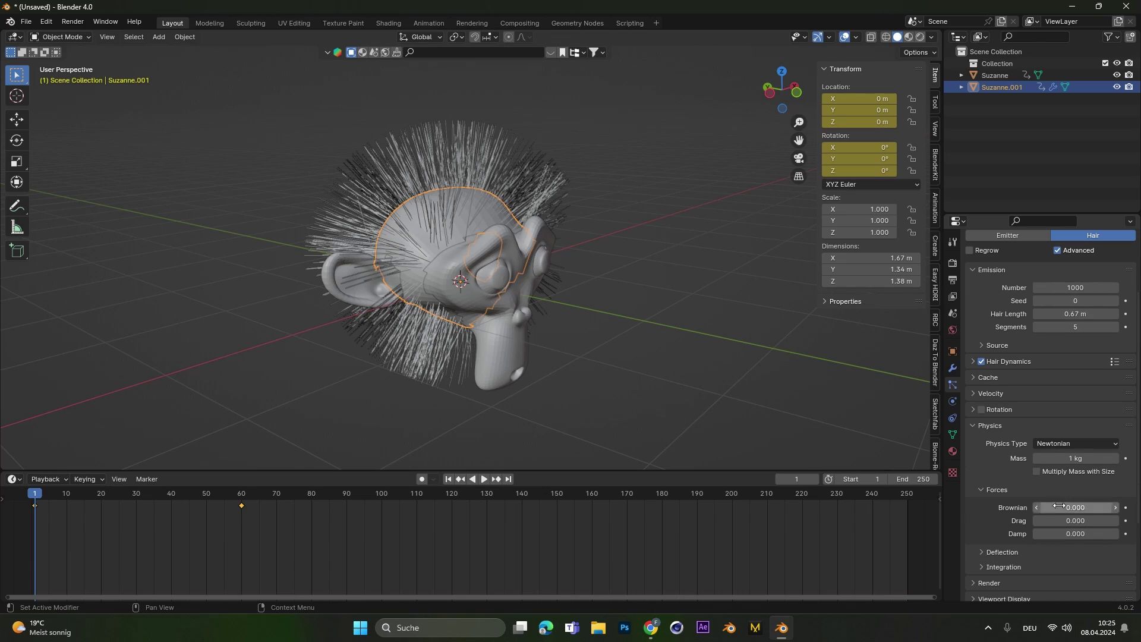
{"action": "left_click", "coordinate": [1072, 506]}
{"action": "type", "text": "0.1"}
{"action": "key", "text": "Return"}
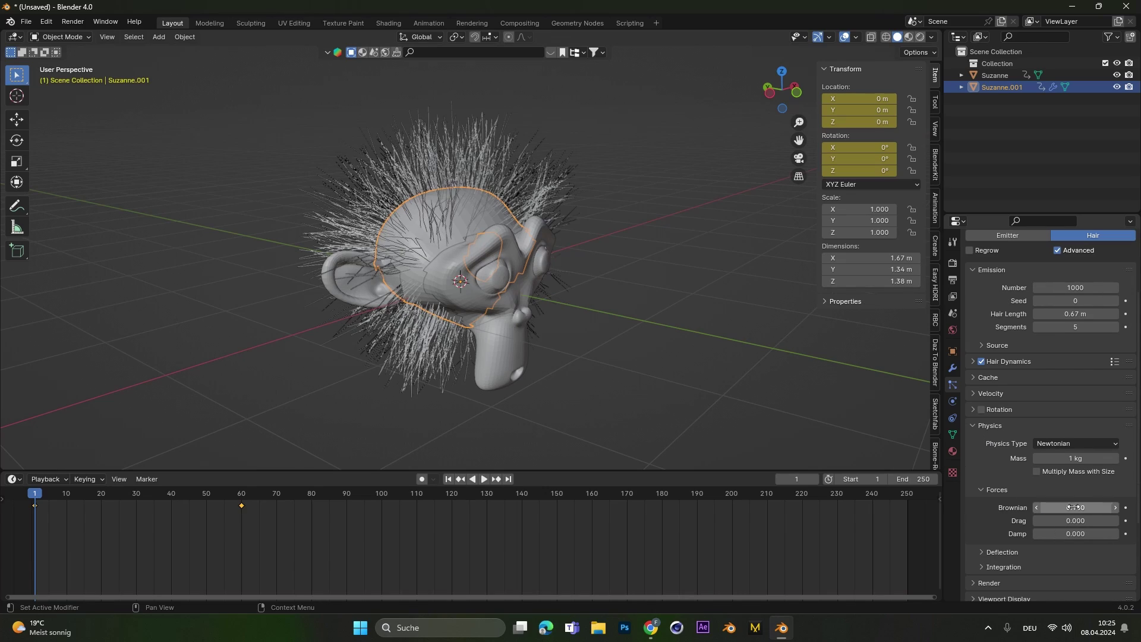
{"action": "middle_click_drag", "start_coordinate": [415, 252], "coordinate": [494, 226]}
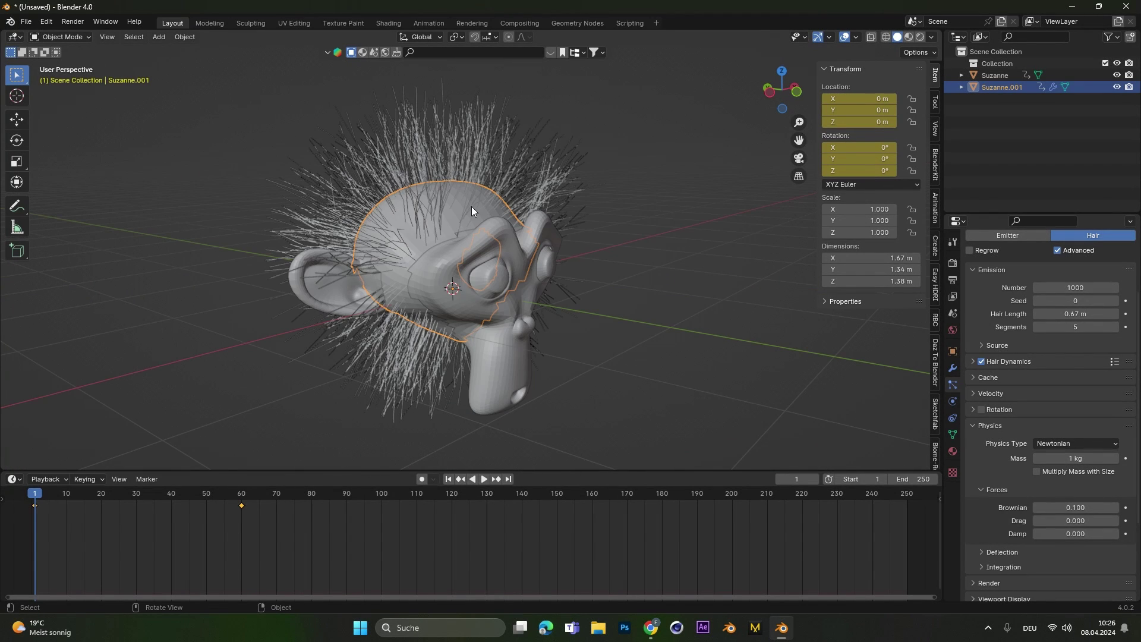
Step: Add Interpolated children to the scalp's hair particle system
{"action": "left_click", "coordinate": [989, 425]}
{"action": "left_click", "coordinate": [992, 495]}
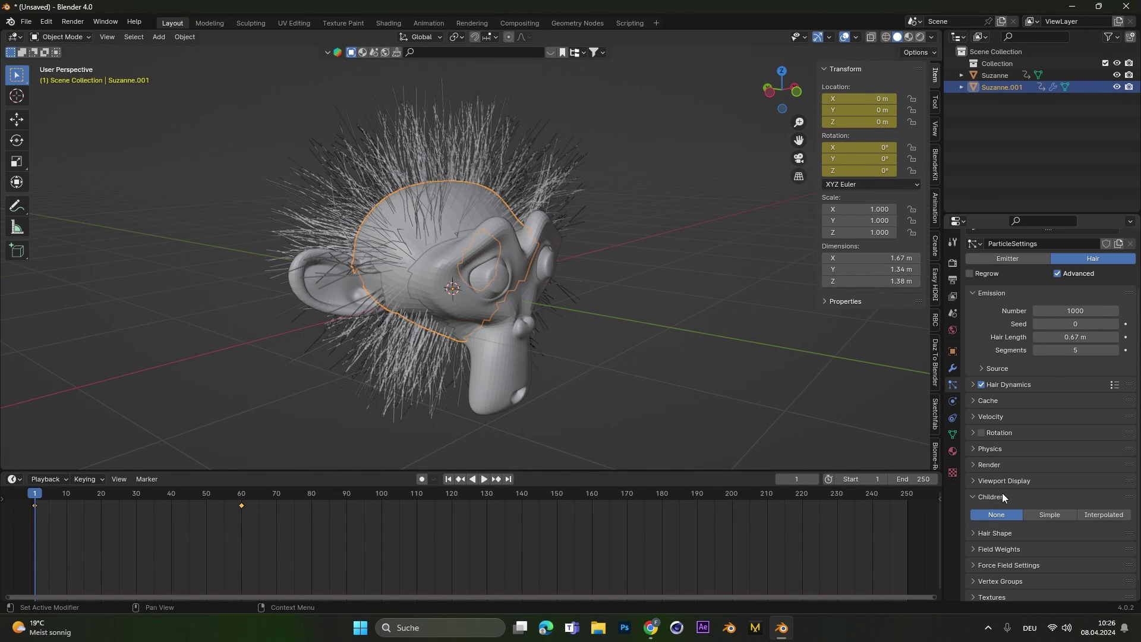
{"action": "left_click", "coordinate": [1102, 514]}
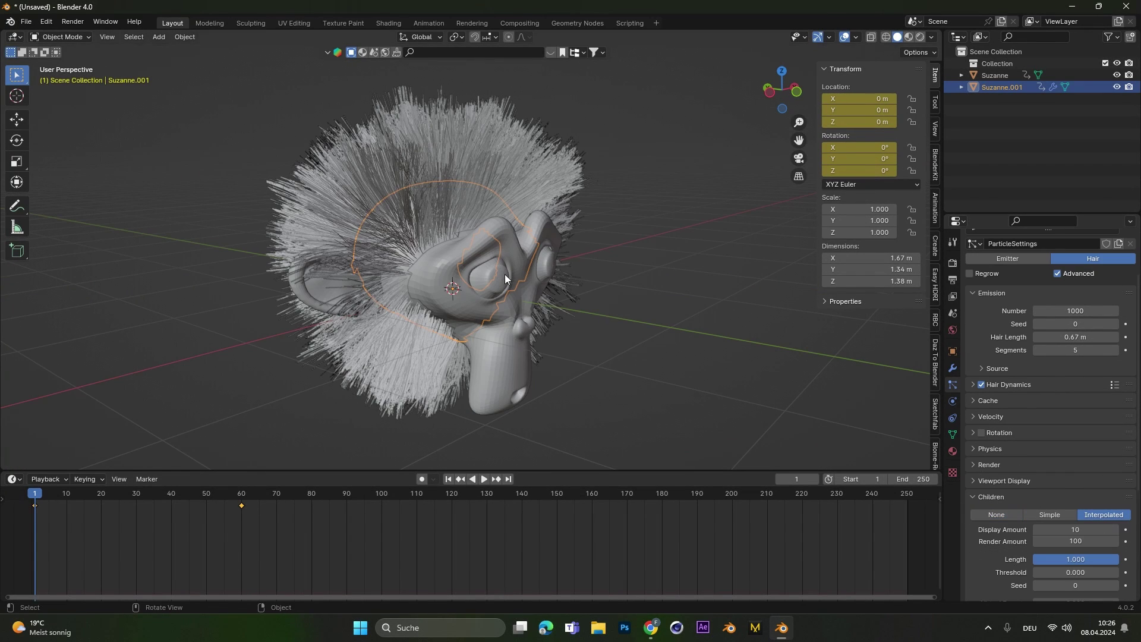
{"action": "middle_click_drag", "start_coordinate": [504, 273], "coordinate": [487, 306]}
{"action": "scroll", "coordinate": [996, 508], "scroll_direction": "down", "scroll_amount": 2}
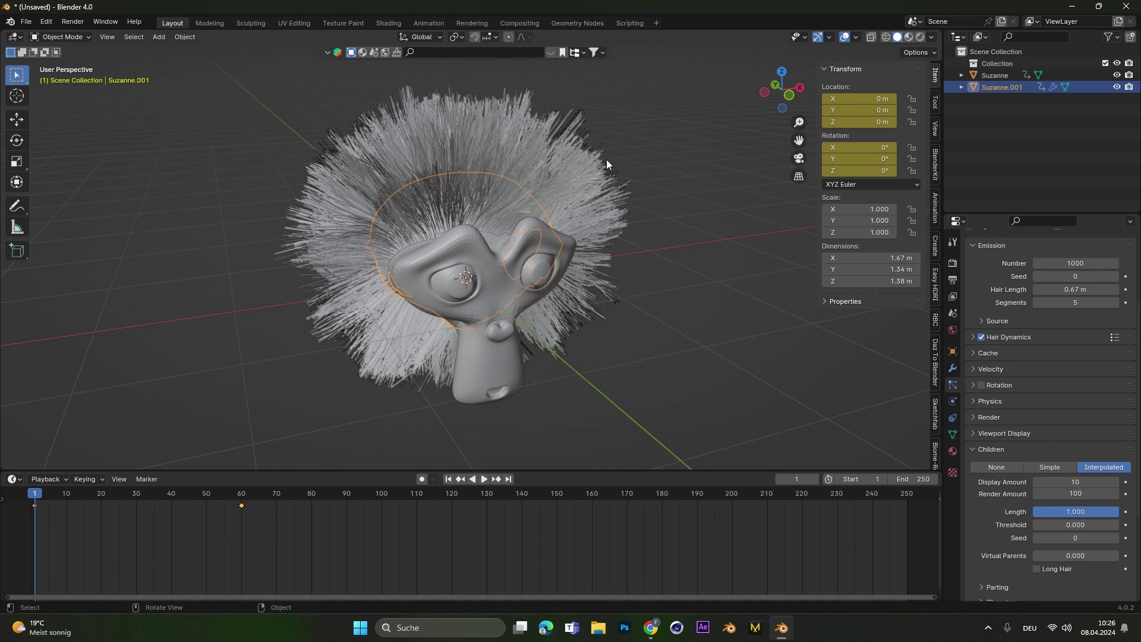
Step: Set the hair children's Display Amount to 20 and Render Amount to 50
{"action": "left_click", "coordinate": [1091, 486]}
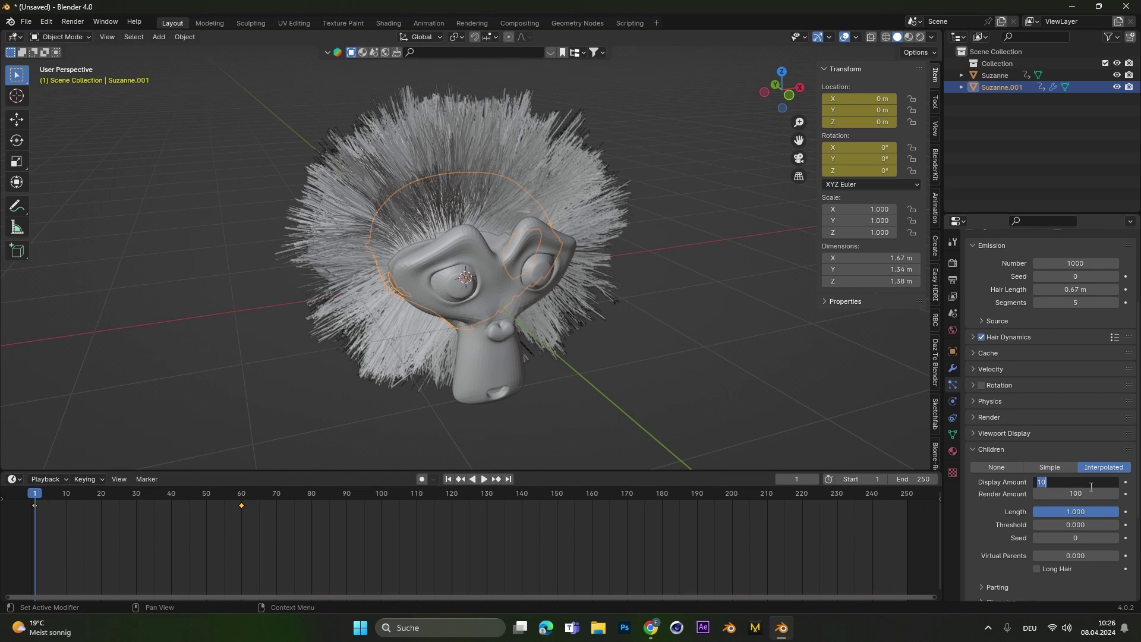
{"action": "type", "text": "20"}
{"action": "key", "text": "Return"}
{"action": "mouse_move", "coordinate": [430, 177]}
{"action": "middle_mouse_down"}
{"action": "mouse_move", "coordinate": [507, 186]}
{"action": "mouse_move", "coordinate": [441, 172]}
{"action": "middle_mouse_up"}
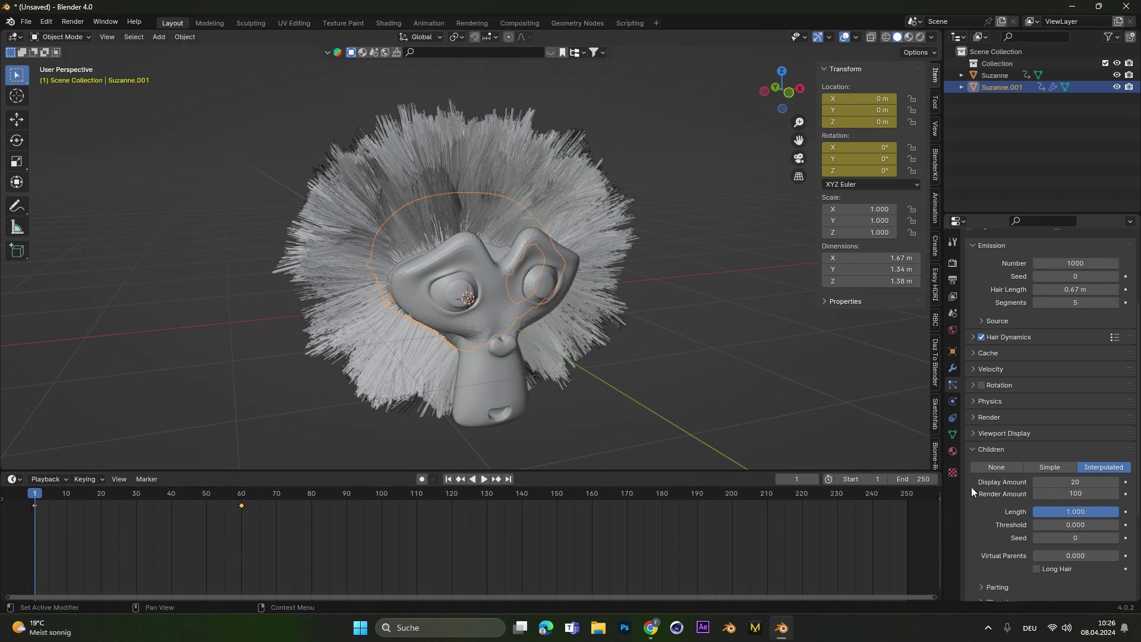
{"action": "left_click", "coordinate": [1076, 495]}
{"action": "type", "text": "50"}
{"action": "key", "text": "Return"}
{"action": "middle_click_drag", "start_coordinate": [589, 259], "coordinate": [461, 288]}
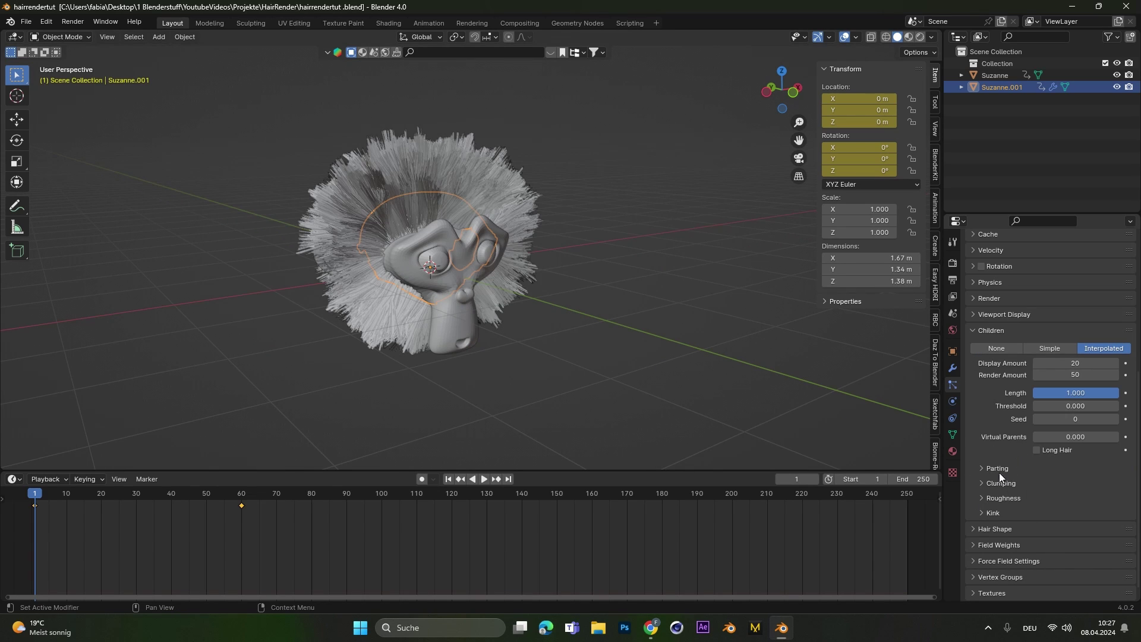
Step: Adjust the Clump value of the hair children to about 0.45
{"action": "scroll", "coordinate": [471, 217], "scroll_direction": "up", "scroll_amount": 4}
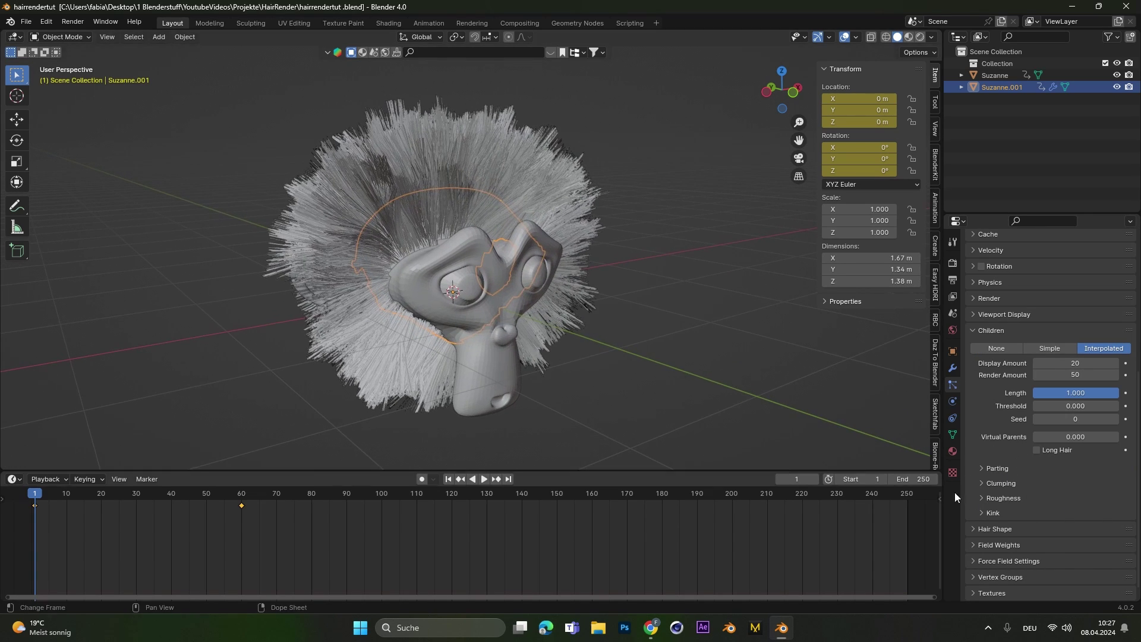
{"action": "left_click", "coordinate": [1000, 483]}
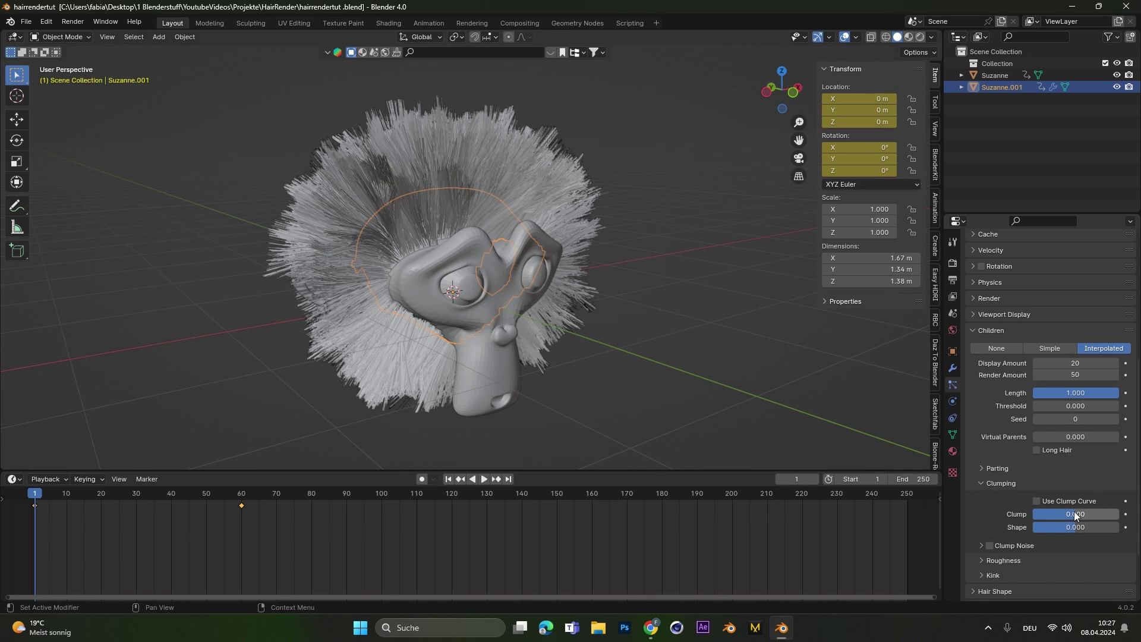
{"action": "left_click_drag", "start_coordinate": [1077, 516], "coordinate": [1136, 516]}
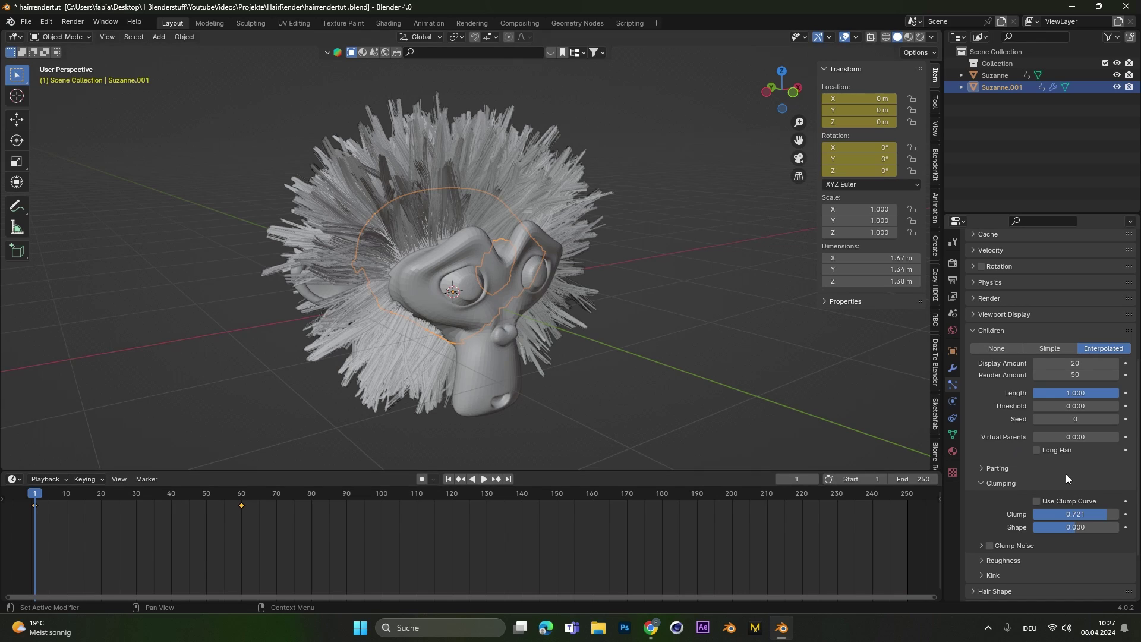
{"action": "left_click_drag", "start_coordinate": [1100, 514], "coordinate": [1060, 514]}
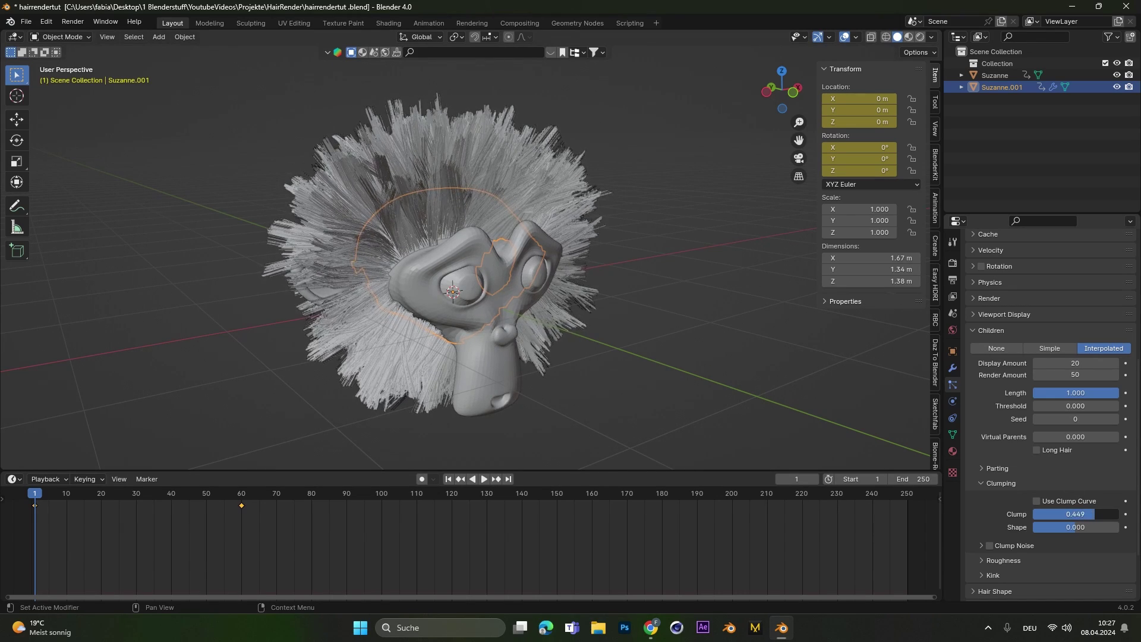
Step: Show the Roughness settings of the hair children and increase the Endpoint roughness
{"action": "left_click", "coordinate": [1018, 483]}
{"action": "left_click", "coordinate": [989, 497]}
{"action": "scroll", "coordinate": [1031, 499], "scroll_direction": "down", "scroll_amount": 1}
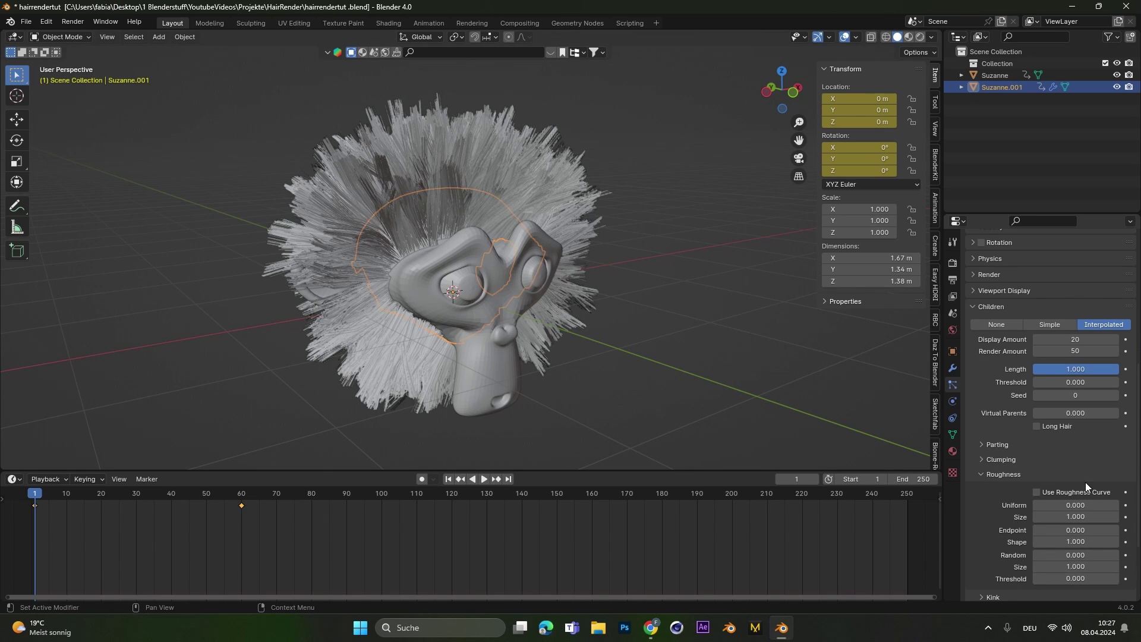
{"action": "left_click_drag", "start_coordinate": [1076, 529], "coordinate": [1124, 529]}
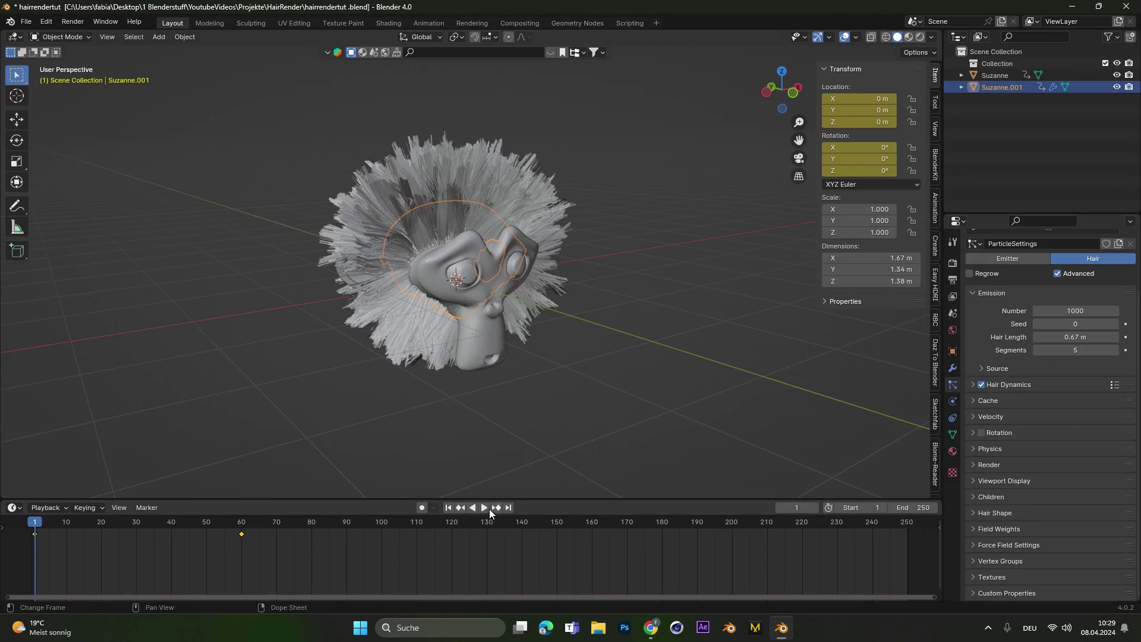
Step: Play the animation up to frame 30 and examine where the hair passes through the monkey's face
{"action": "left_click", "coordinate": [481, 508]}
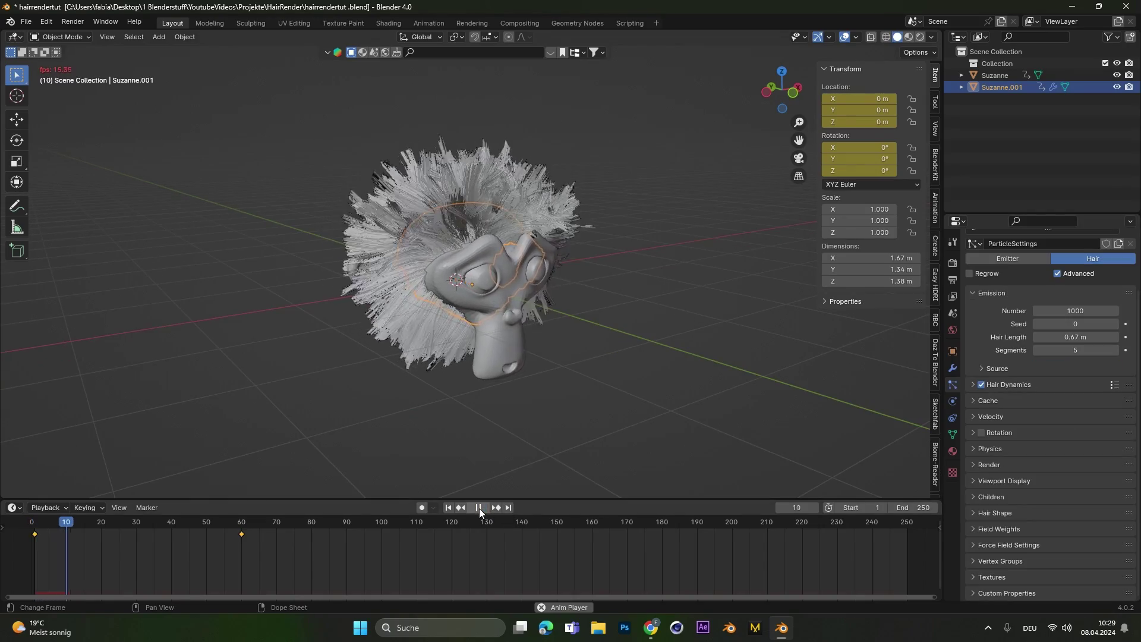
{"action": "left_click", "coordinate": [478, 508]}
{"action": "scroll", "coordinate": [779, 354], "scroll_direction": "up", "scroll_amount": 4}
{"action": "middle_click_drag", "start_coordinate": [779, 354], "coordinate": [532, 301], "text": "shift"}
{"action": "left_click", "coordinate": [533, 302]}
{"action": "scroll", "coordinate": [479, 291], "scroll_direction": "down", "scroll_amount": 2}
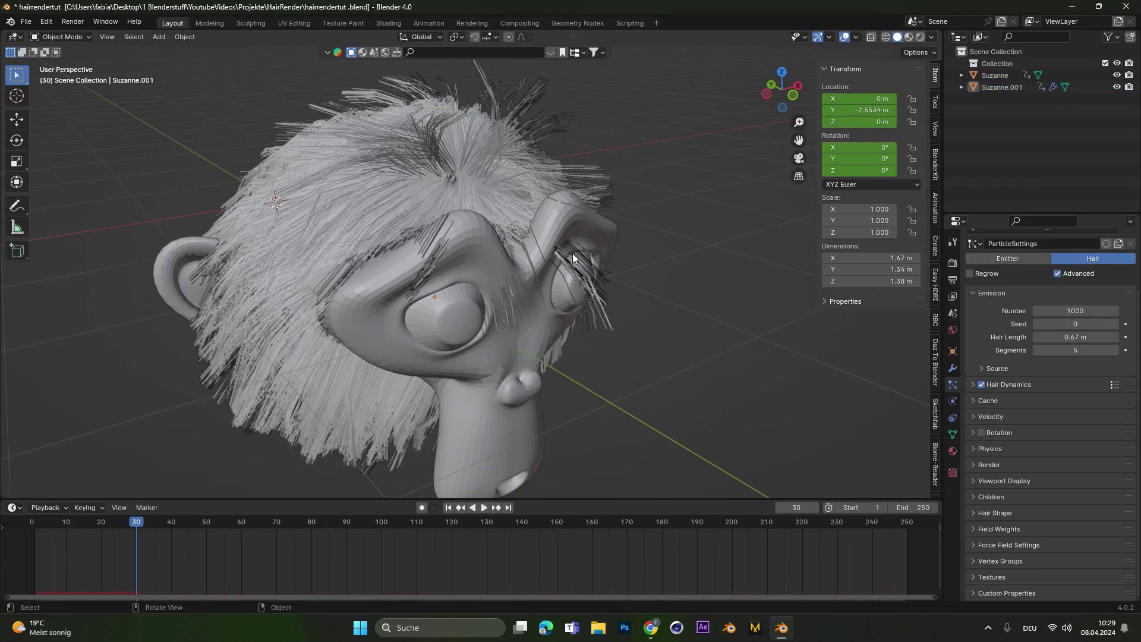
{"action": "middle_click_drag", "start_coordinate": [446, 287], "coordinate": [525, 275]}
{"action": "scroll", "coordinate": [342, 305], "scroll_direction": "down", "scroll_amount": 5}
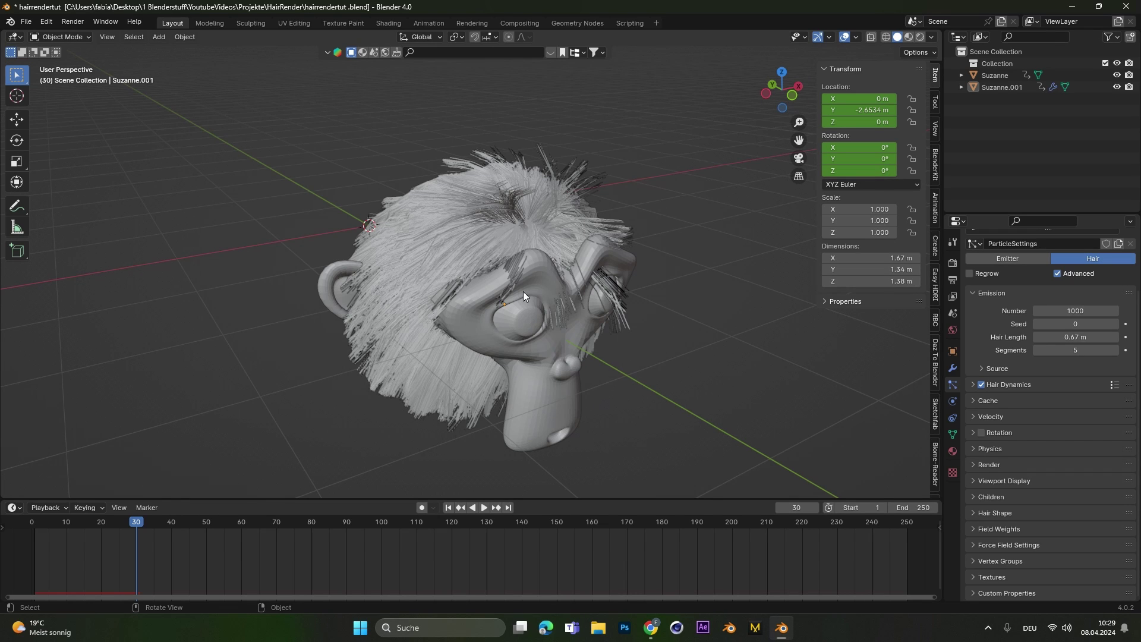
{"action": "middle_click_drag", "start_coordinate": [547, 319], "coordinate": [494, 279]}
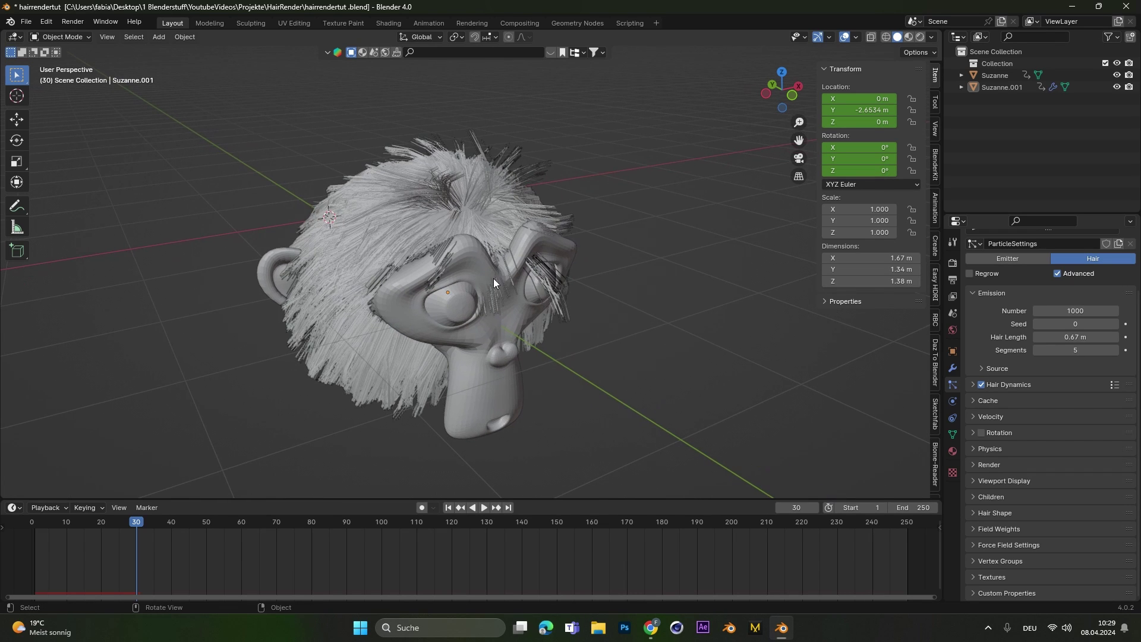
Step: Add Collision physics to the monkey head
{"action": "left_click", "coordinate": [493, 278]}
{"action": "left_click", "coordinate": [487, 390]}
{"action": "left_click", "coordinate": [952, 401]}
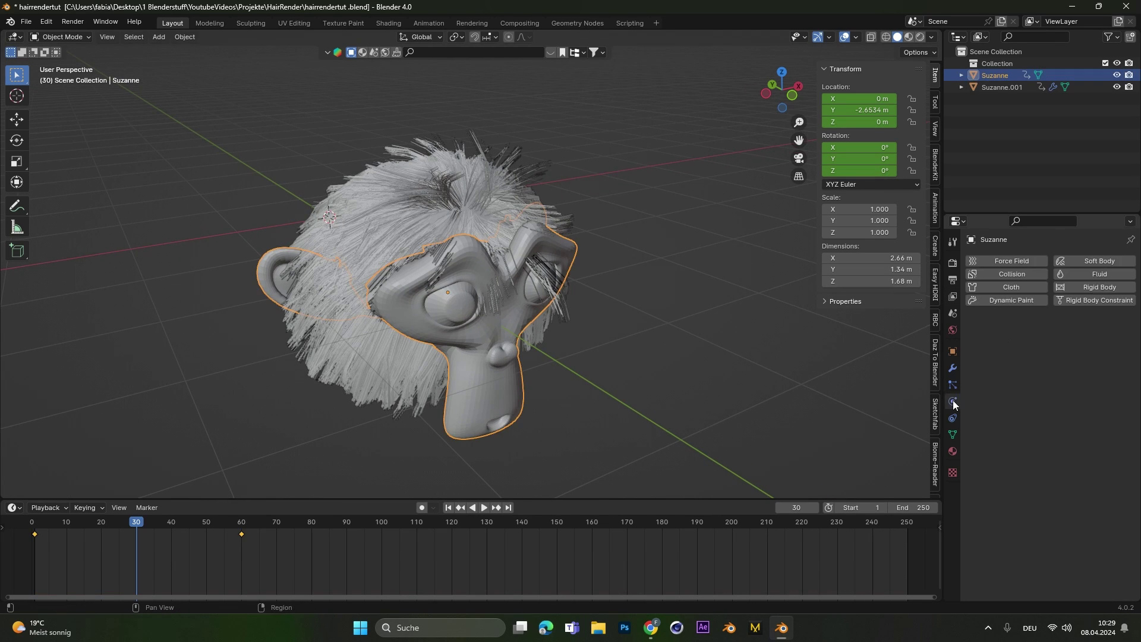
{"action": "left_click", "coordinate": [1011, 275]}
Step: Replay the simulation from the start up to frame 46 and examine how the hair collides with the ears and forehead
{"action": "key", "text": "shift+Left"}
{"action": "left_click", "coordinate": [484, 507]}
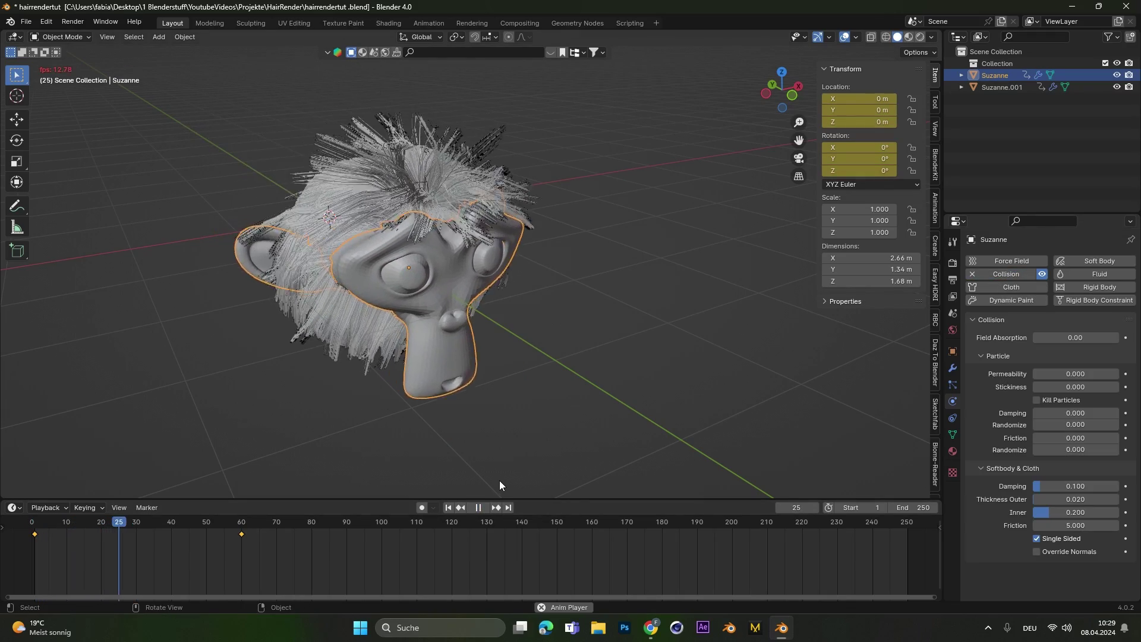
{"action": "left_click", "coordinate": [483, 507]}
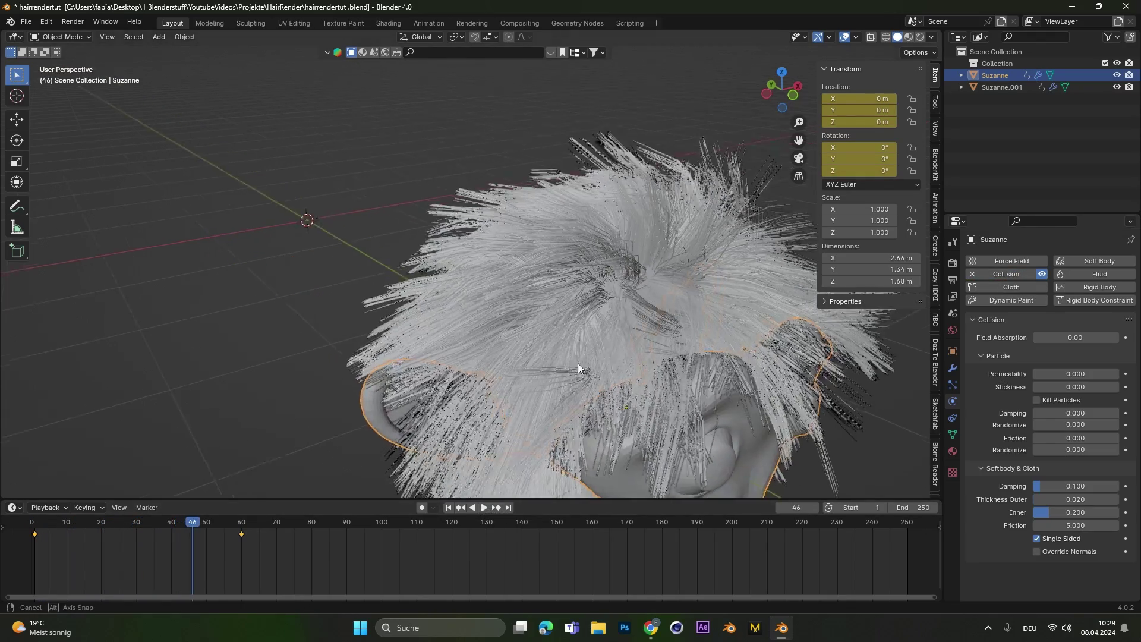
{"action": "middle_click_drag", "start_coordinate": [578, 362], "coordinate": [619, 230]}
{"action": "middle_click_drag", "start_coordinate": [410, 321], "coordinate": [351, 271]}
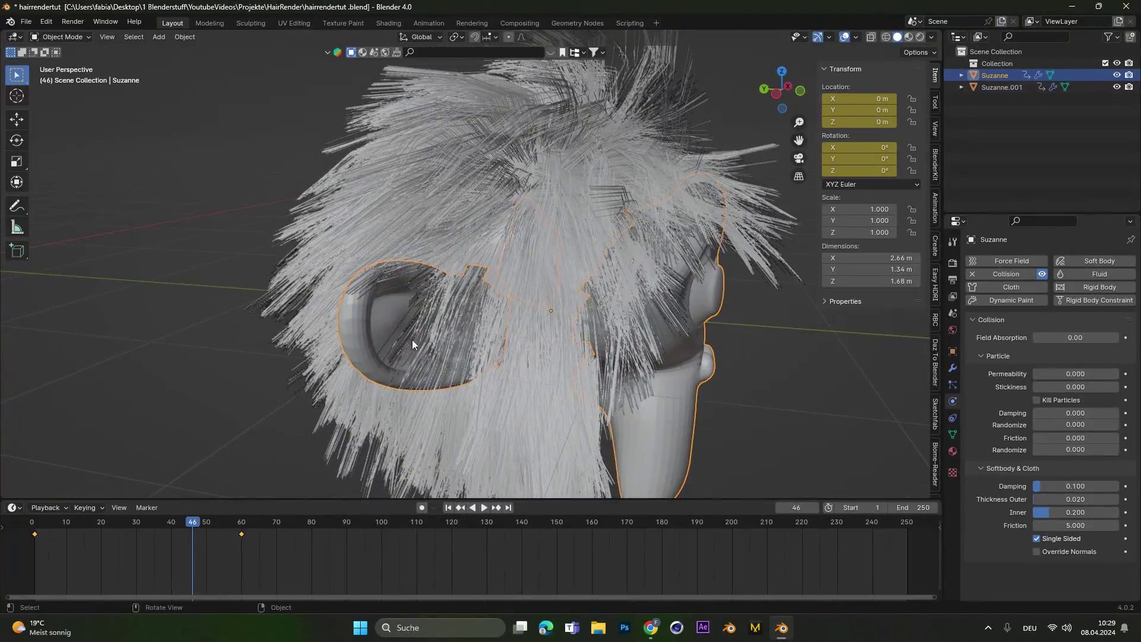
{"action": "middle_click_drag", "start_coordinate": [412, 339], "coordinate": [525, 284]}
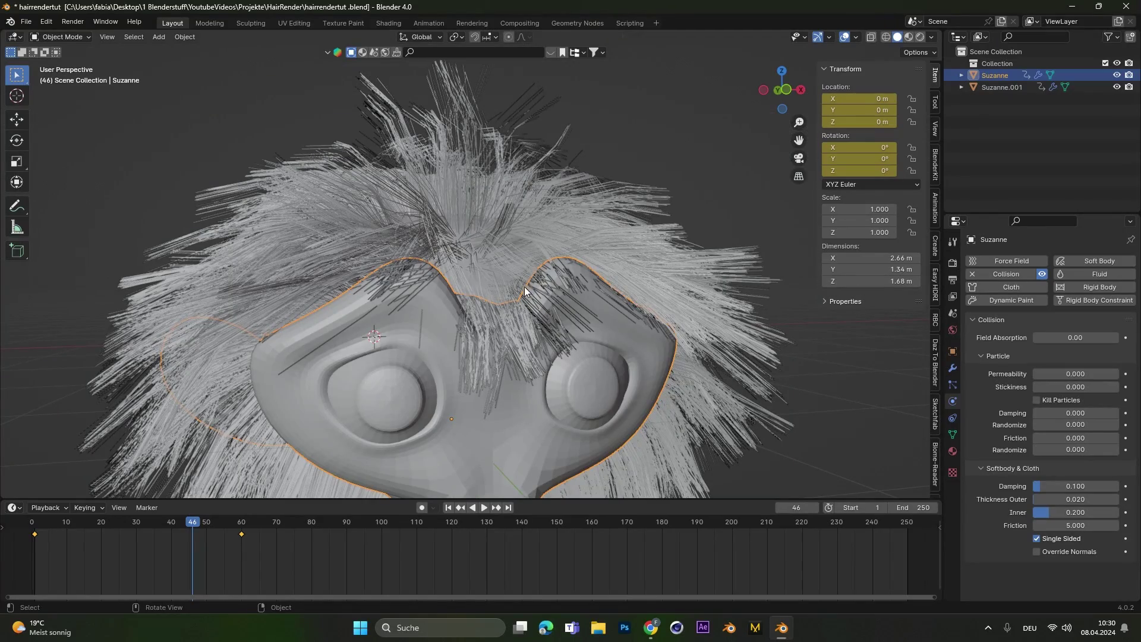
{"action": "middle_click_drag", "start_coordinate": [539, 288], "coordinate": [414, 318]}
{"action": "scroll", "coordinate": [415, 317], "scroll_direction": "down", "scroll_amount": 4}
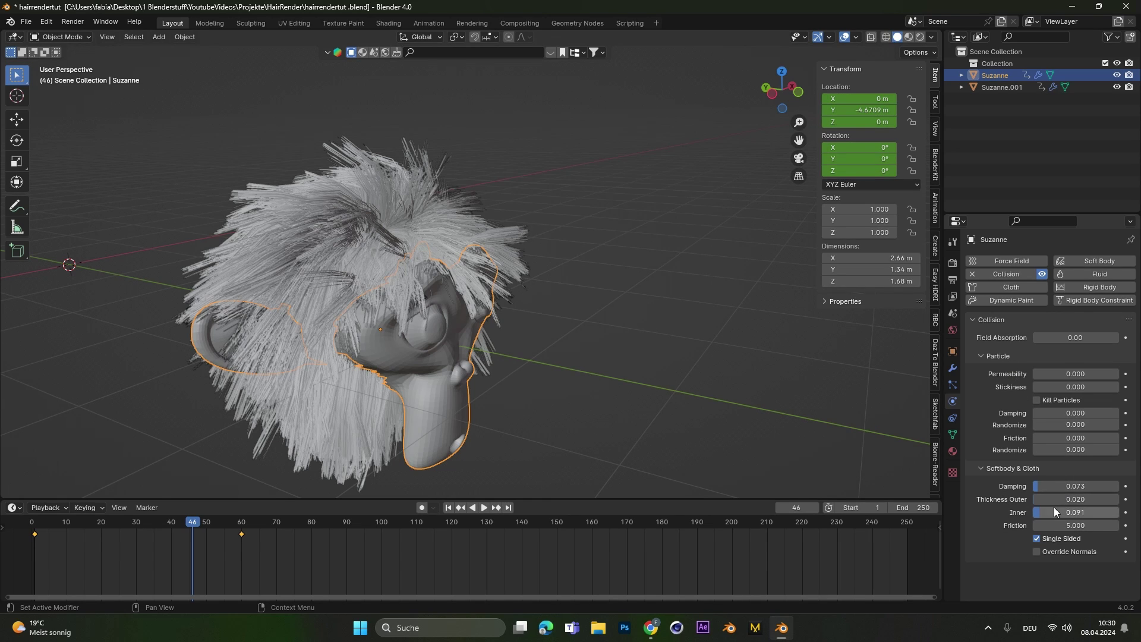
Step: Set the head's Softbody & Cloth collision Damping to 1 and its Inner thickness to 0.017
{"action": "left_click_drag", "start_coordinate": [1082, 514], "coordinate": [1120, 489]}
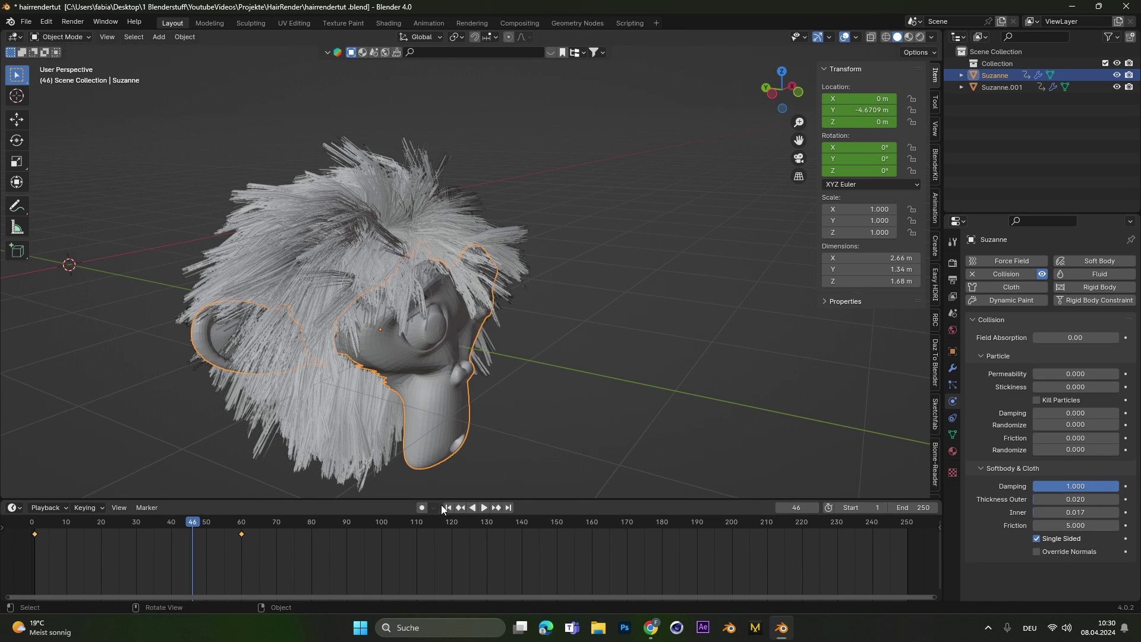
Step: Replay the hair simulation from the start up to frame 56 and view the head from the front
{"action": "left_click", "coordinate": [447, 507]}
{"action": "left_click", "coordinate": [485, 508]}
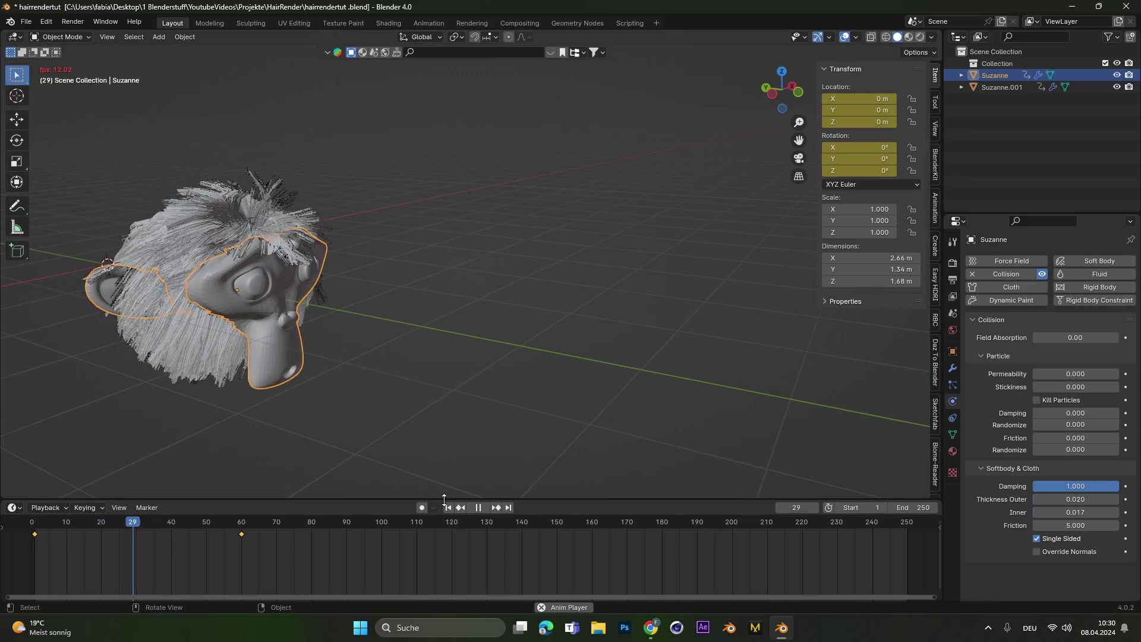
{"action": "left_click", "coordinate": [479, 506]}
{"action": "scroll", "coordinate": [558, 405], "scroll_direction": "up", "scroll_amount": 4}
{"action": "middle_click_drag", "start_coordinate": [621, 410], "coordinate": [595, 361]}
{"action": "scroll", "coordinate": [545, 426], "scroll_direction": "down", "scroll_amount": 2}
{"action": "left_click", "coordinate": [595, 361]}
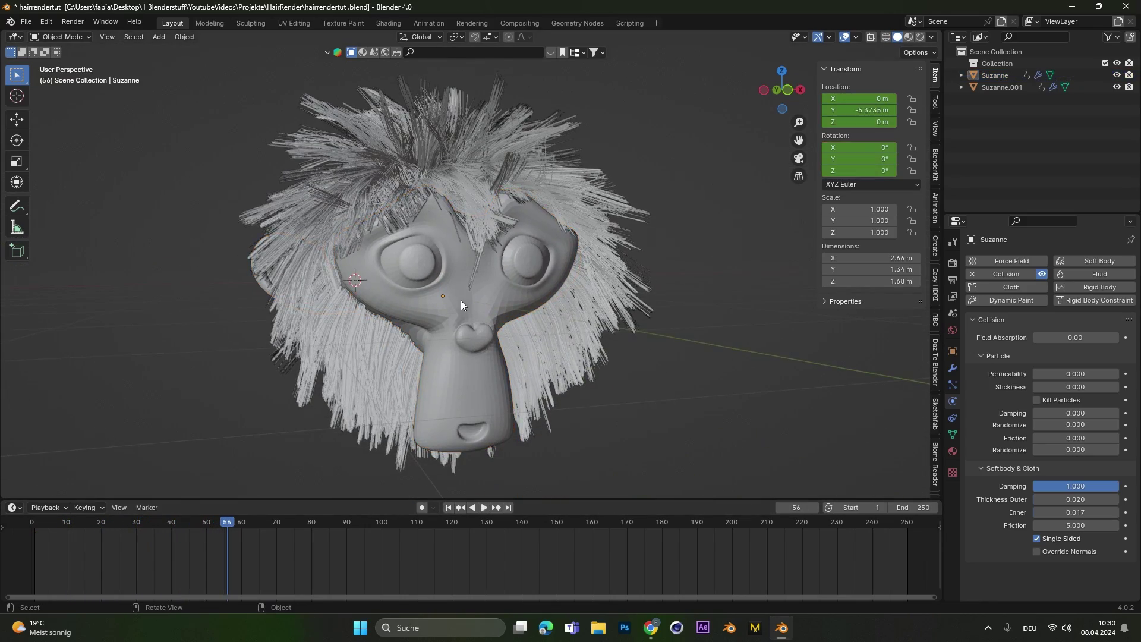
Step: Examine close up and from a distance how the hair falls over the forehead, eyes and nose at frame 56
{"action": "middle_click_drag", "start_coordinate": [461, 301], "coordinate": [494, 360], "text": "shift"}
{"action": "scroll", "coordinate": [499, 365], "scroll_direction": "up", "scroll_amount": 1}
{"action": "scroll", "coordinate": [494, 360], "scroll_direction": "down", "scroll_amount": 6}
{"action": "middle_click_drag", "start_coordinate": [443, 308], "coordinate": [463, 321]}
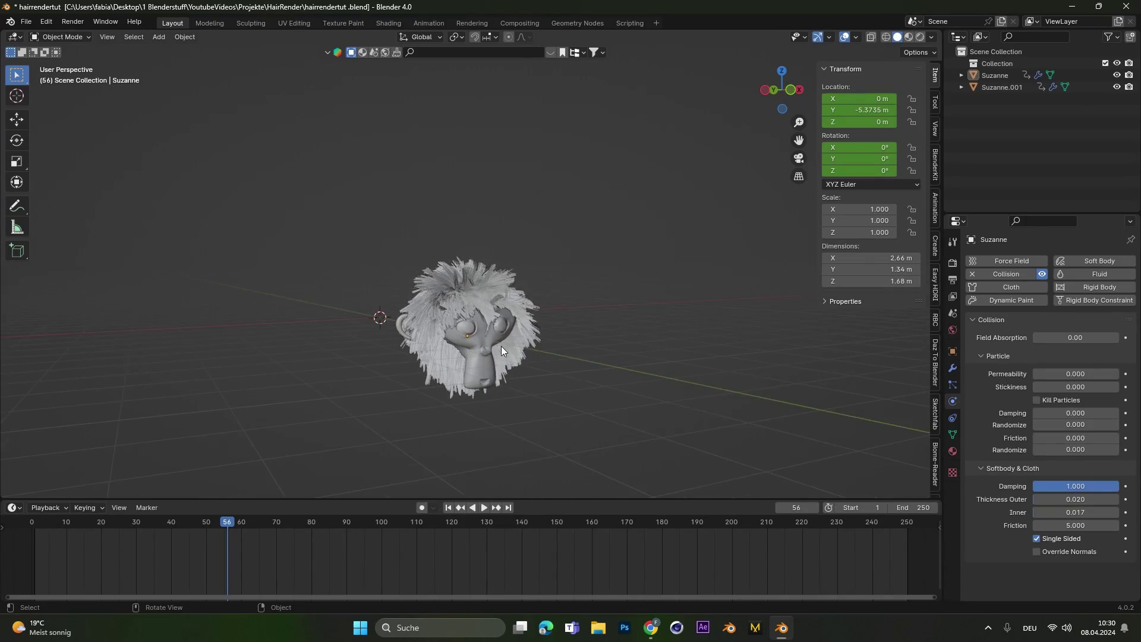
{"action": "scroll", "coordinate": [501, 346], "scroll_direction": "up", "scroll_amount": 9}
{"action": "scroll", "coordinate": [478, 327], "scroll_direction": "up", "scroll_amount": 2}
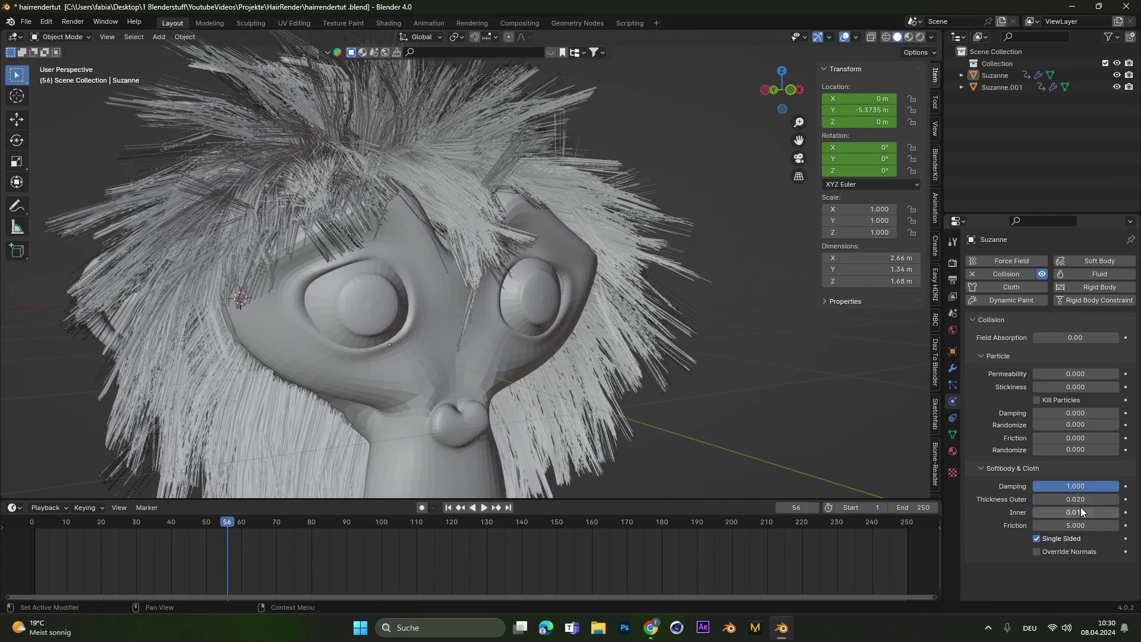
{"action": "scroll", "coordinate": [556, 300], "scroll_direction": "up", "scroll_amount": 2}
{"action": "mouse_move", "coordinate": [448, 280]}
{"action": "middle_mouse_down"}
{"action": "mouse_move", "coordinate": [481, 291]}
{"action": "mouse_move", "coordinate": [465, 305]}
{"action": "mouse_move", "coordinate": [522, 280]}
{"action": "mouse_move", "coordinate": [479, 292]}
{"action": "middle_mouse_up"}
{"action": "scroll", "coordinate": [467, 291], "scroll_direction": "down", "scroll_amount": 8}
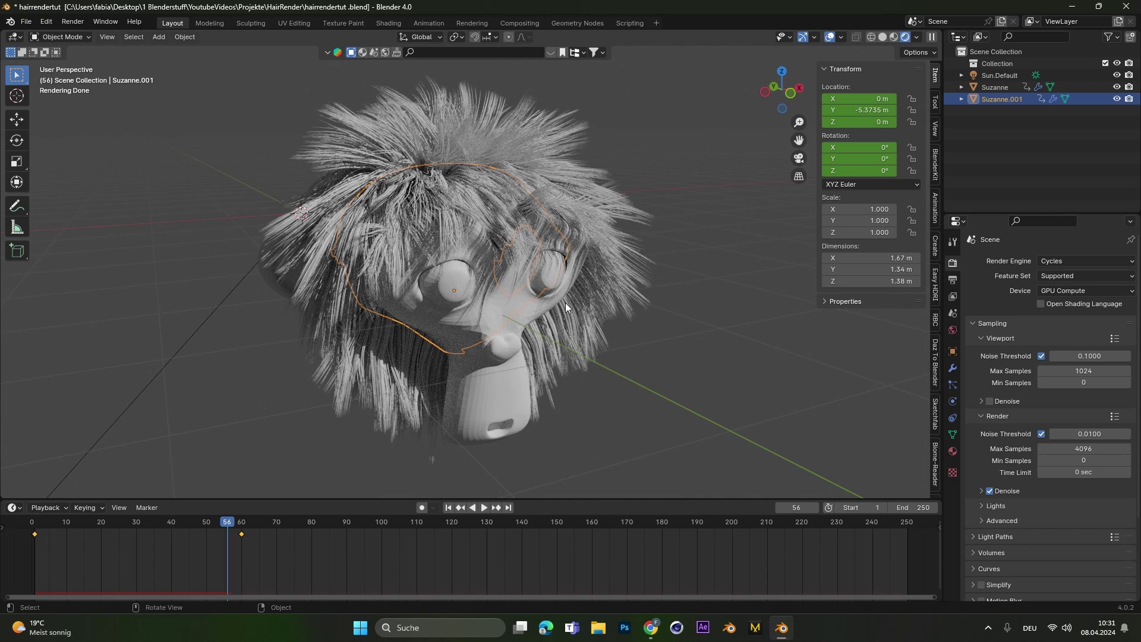
Step: Create a new material on the hair-bearing scalp mesh and set its surface shader to Hair BSDF
{"action": "left_click", "coordinate": [952, 451]}
{"action": "middle_click_drag", "start_coordinate": [521, 239], "coordinate": [545, 241]}
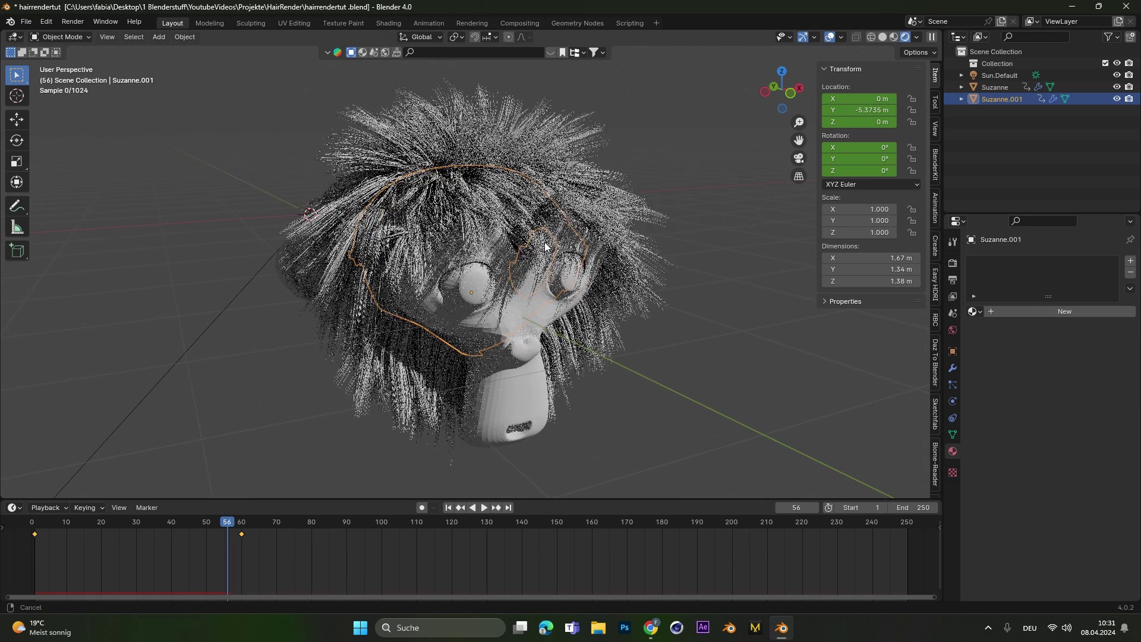
{"action": "left_click", "coordinate": [1092, 310]}
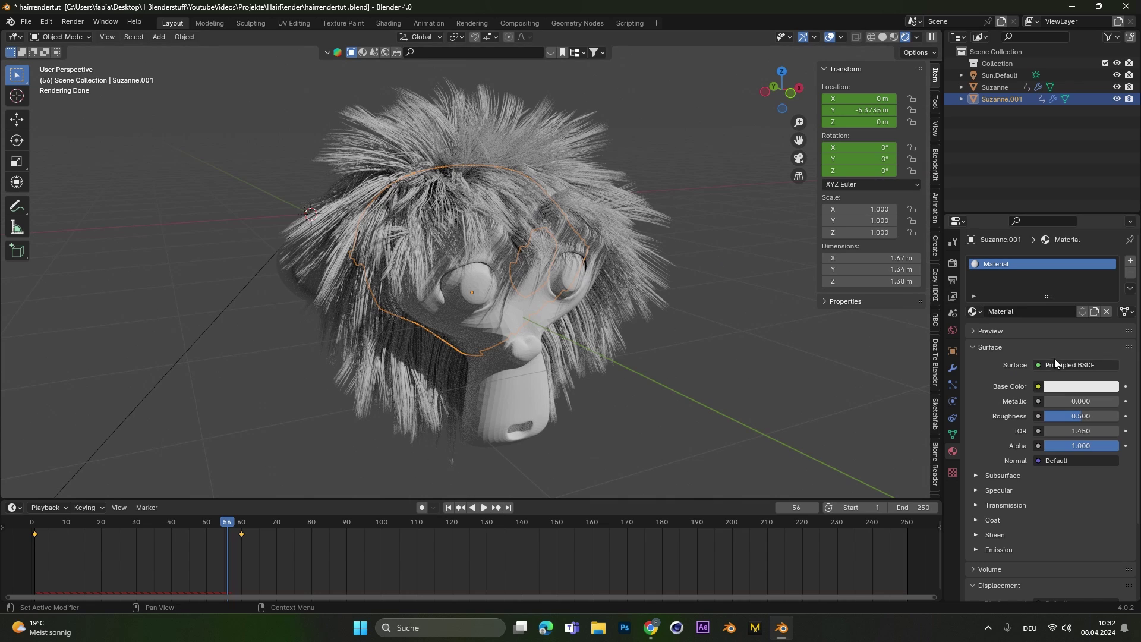
{"action": "left_click", "coordinate": [1099, 364]}
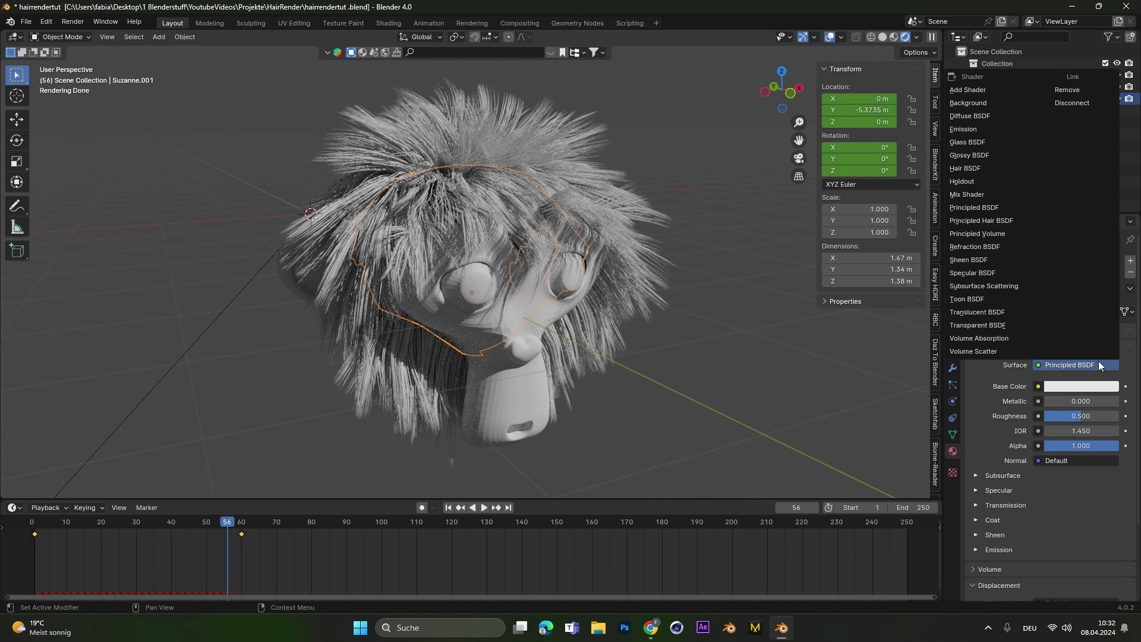
{"action": "left_click", "coordinate": [961, 169]}
Step: Try red and green as the Hair BSDF color, and settle on a saturated teal blue
{"action": "left_click", "coordinate": [1056, 402]}
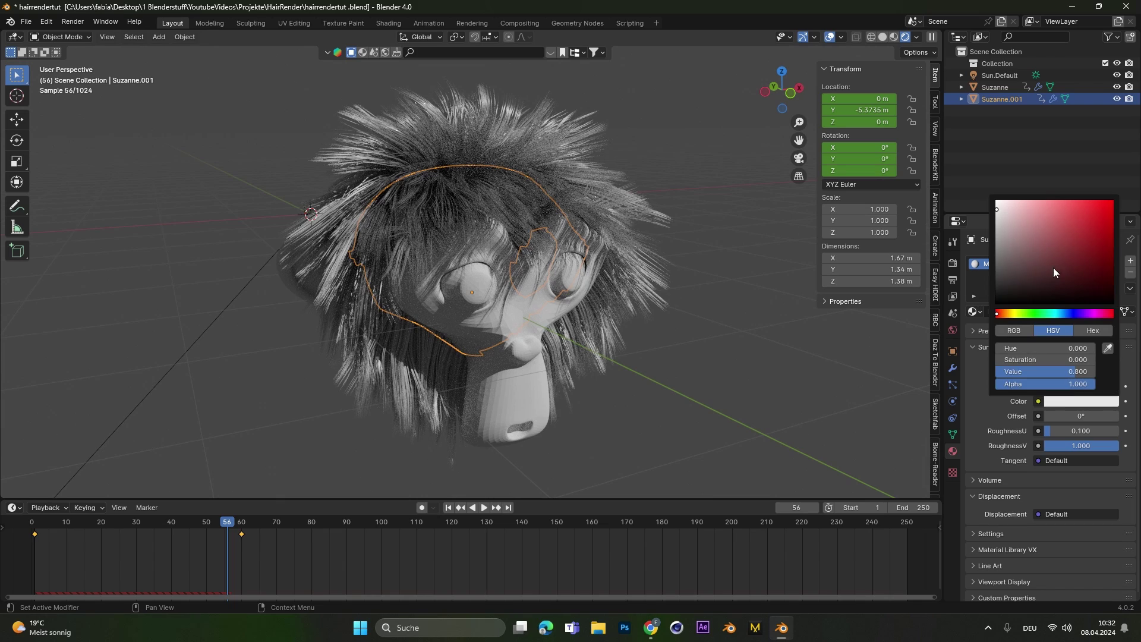
{"action": "left_click_drag", "start_coordinate": [1055, 270], "coordinate": [1078, 217]}
{"action": "left_click", "coordinate": [1078, 403]}
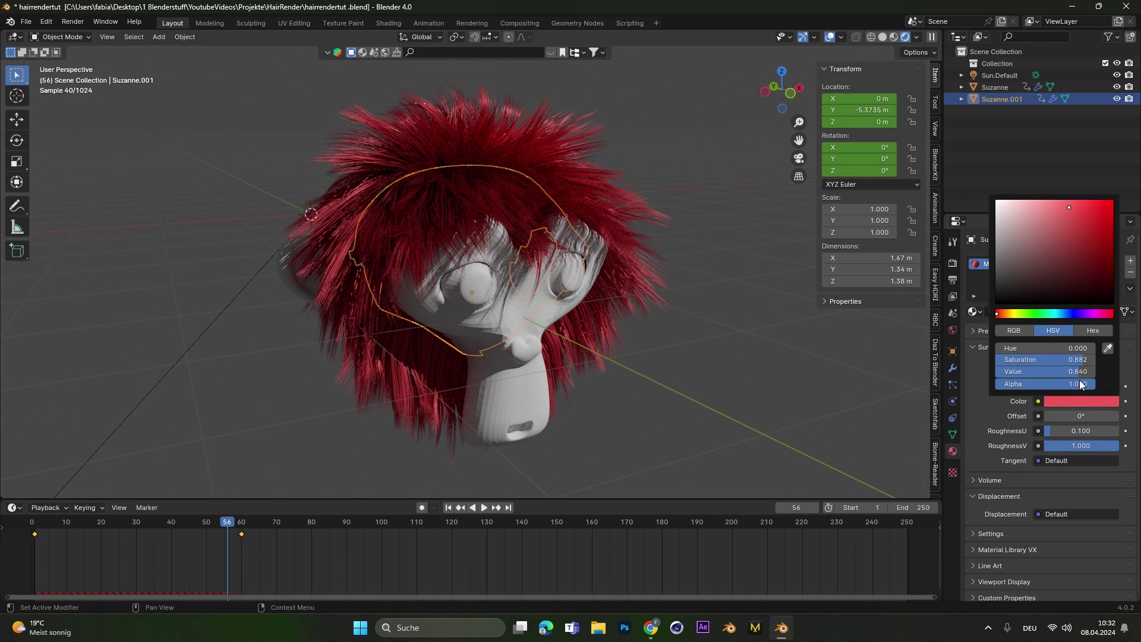
{"action": "left_click_drag", "start_coordinate": [1071, 313], "coordinate": [1040, 313]}
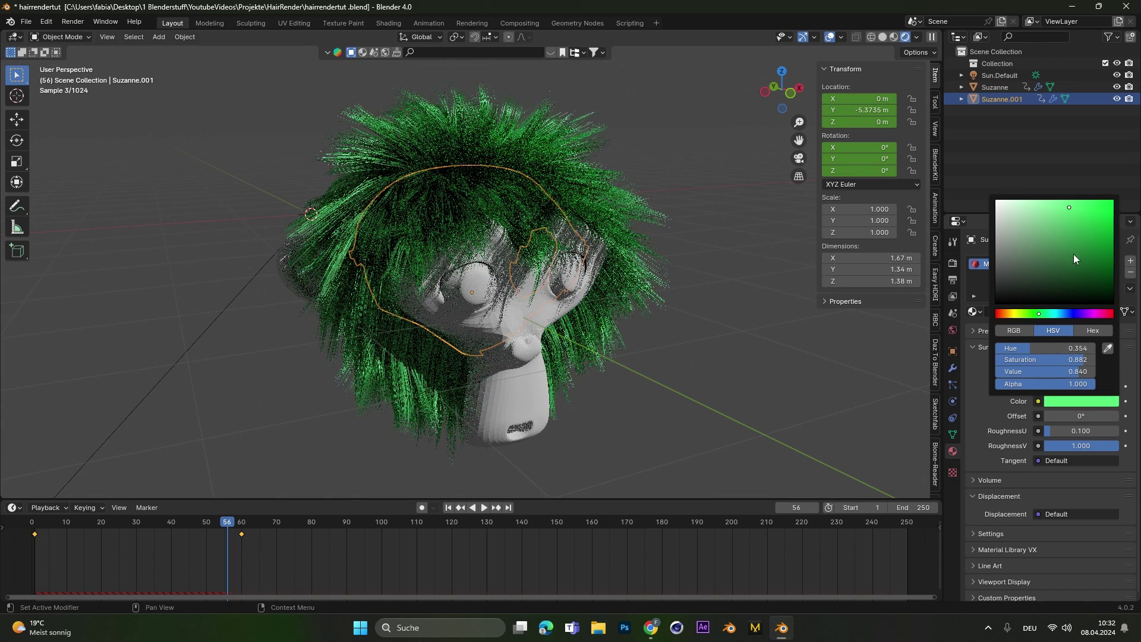
{"action": "left_click_drag", "start_coordinate": [1073, 254], "coordinate": [1079, 221]}
{"action": "left_click_drag", "start_coordinate": [1029, 312], "coordinate": [1059, 313]}
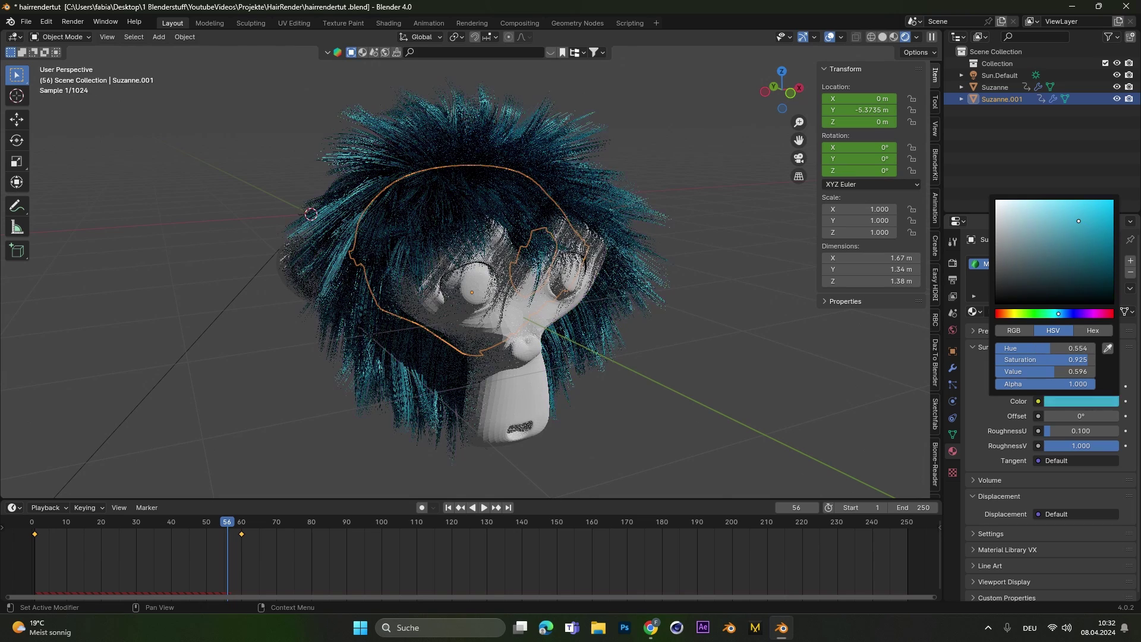
Step: Set the hair material's RoughnessU to 0.470 and RoughnessV to 1.000
{"action": "mouse_move", "coordinate": [1076, 430]}
{"action": "left_mouse_down"}
{"action": "mouse_move", "coordinate": [1095, 431]}
{"action": "mouse_move", "coordinate": [1086, 444]}
{"action": "left_mouse_up"}
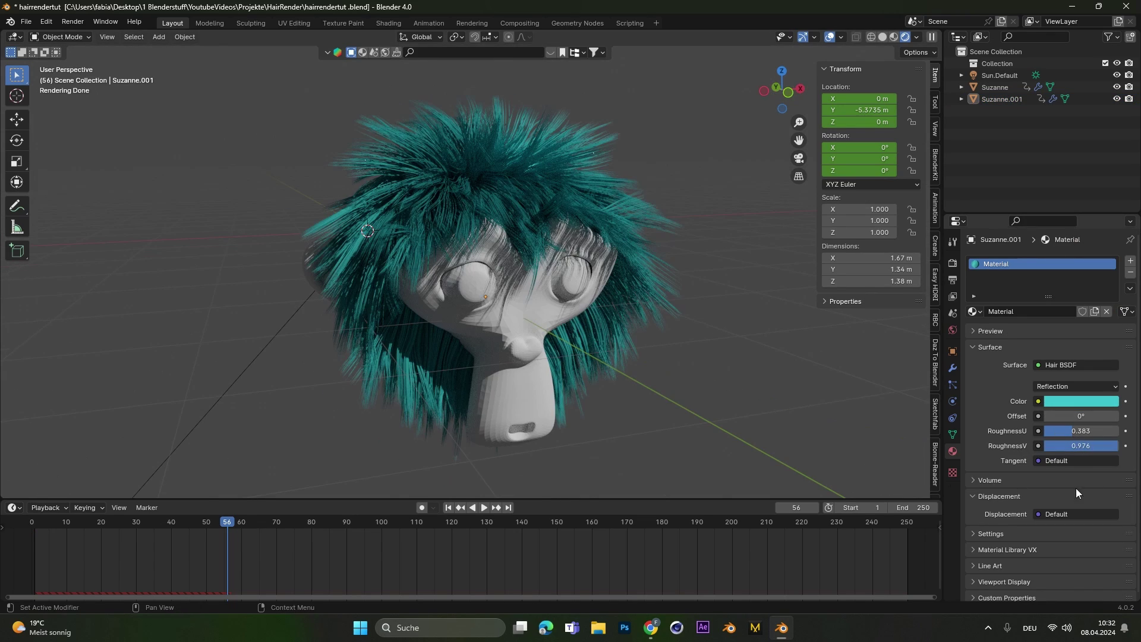
{"action": "mouse_move", "coordinate": [1076, 431]}
{"action": "left_mouse_down"}
{"action": "mouse_move", "coordinate": [1056, 432]}
{"action": "mouse_move", "coordinate": [1080, 432]}
{"action": "mouse_move", "coordinate": [1076, 445]}
{"action": "left_mouse_up"}
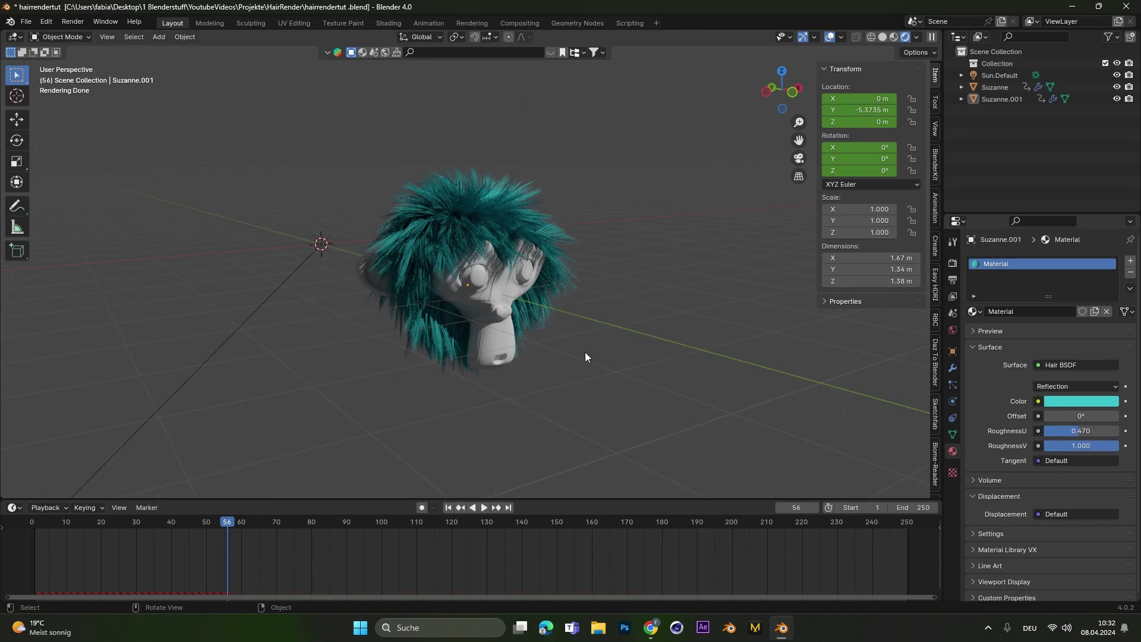
{"action": "middle_click_drag", "start_coordinate": [584, 352], "coordinate": [532, 230]}
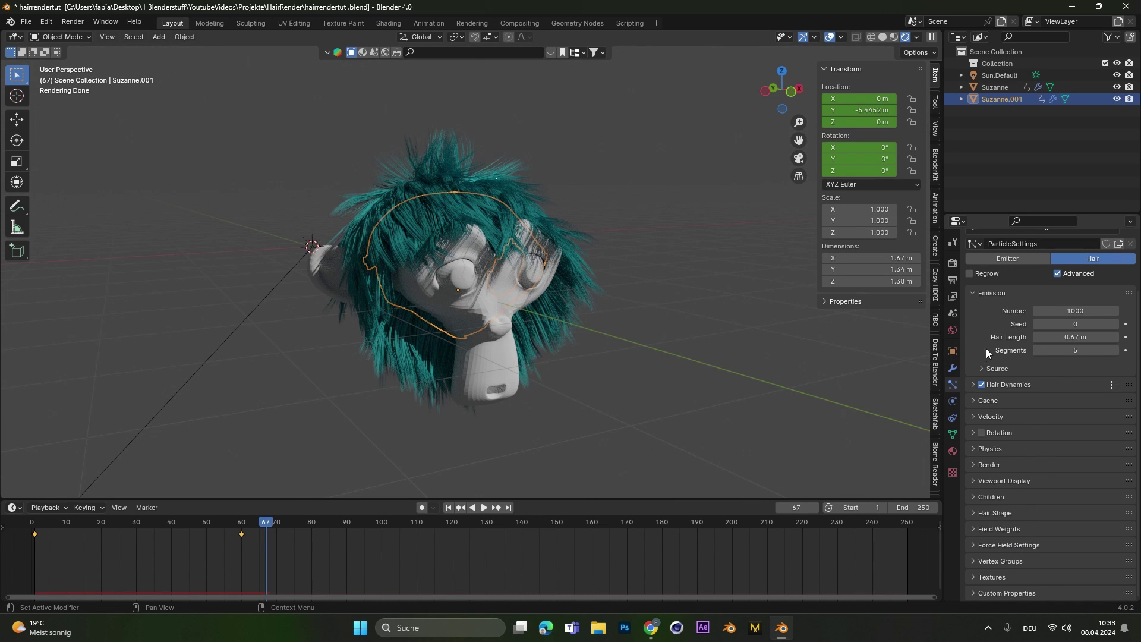
Step: Set the hair cache's simulation end to frame 120, bake it, and check the baked motion up to frame 59
{"action": "left_click", "coordinate": [998, 402]}
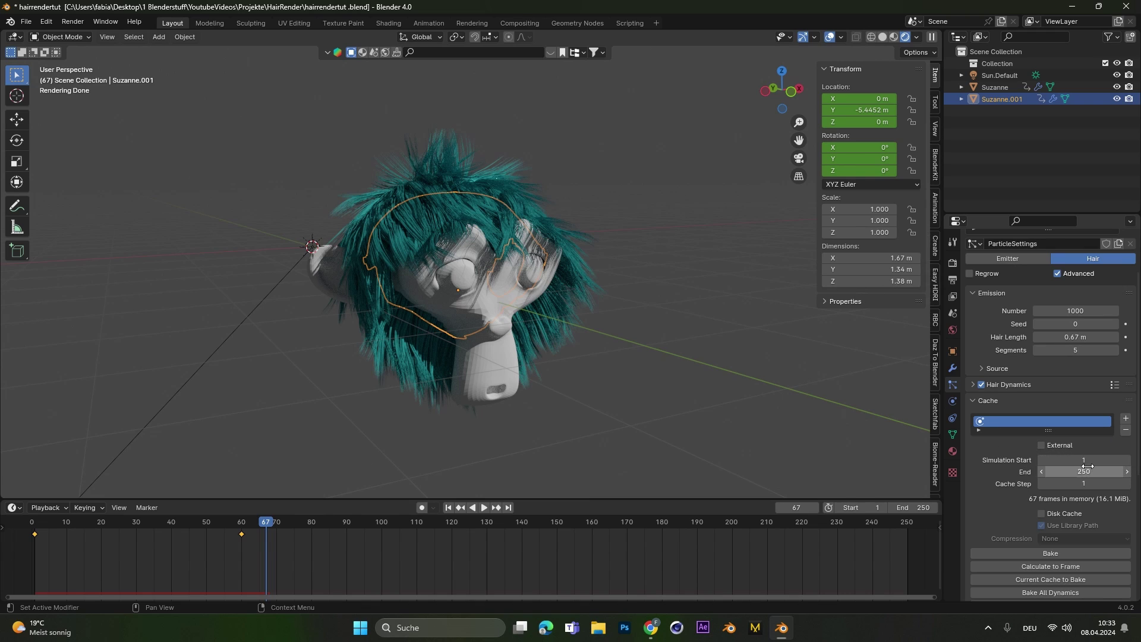
{"action": "scroll", "coordinate": [1061, 390], "scroll_direction": "down", "scroll_amount": 3}
{"action": "left_click", "coordinate": [1093, 402]}
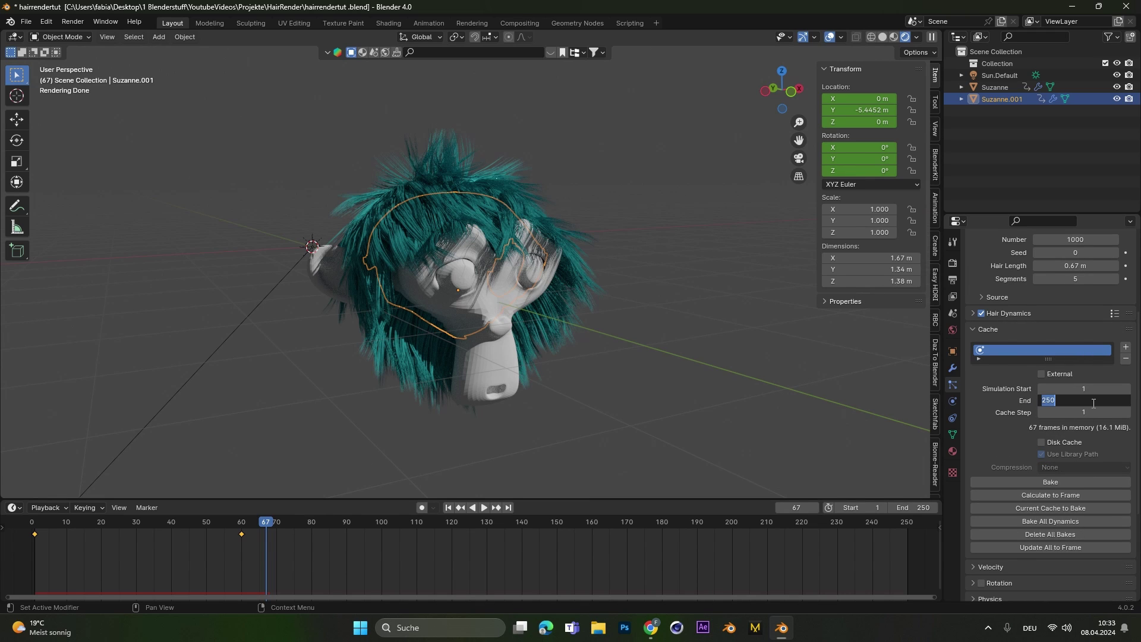
{"action": "type", "text": "1"}
{"action": "key", "text": "Return"}
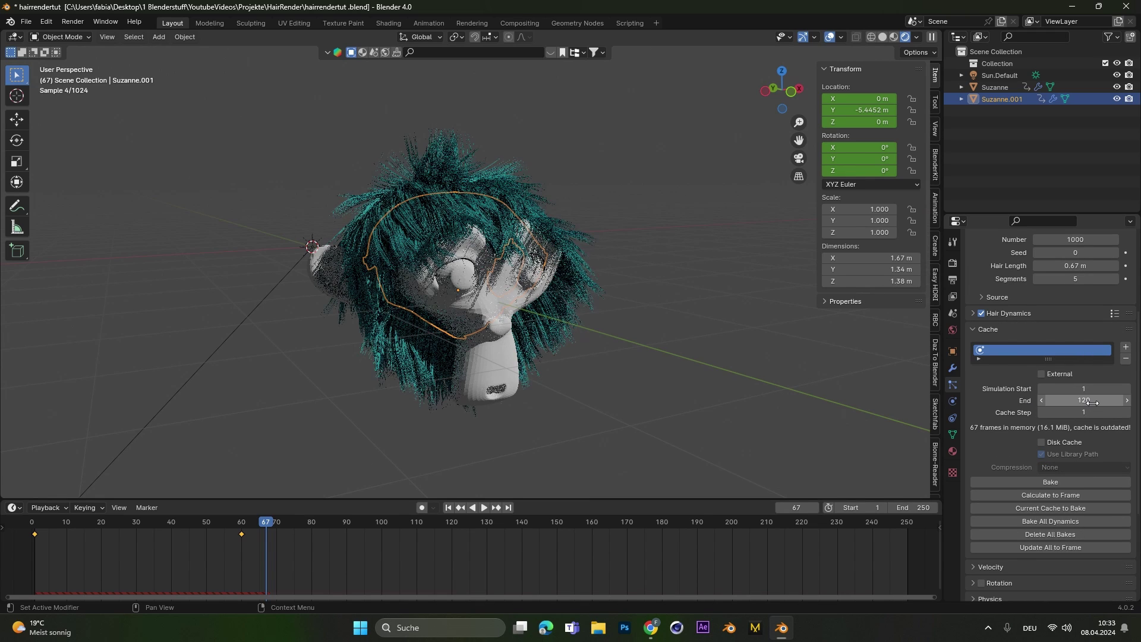
{"action": "left_click", "coordinate": [1060, 480]}
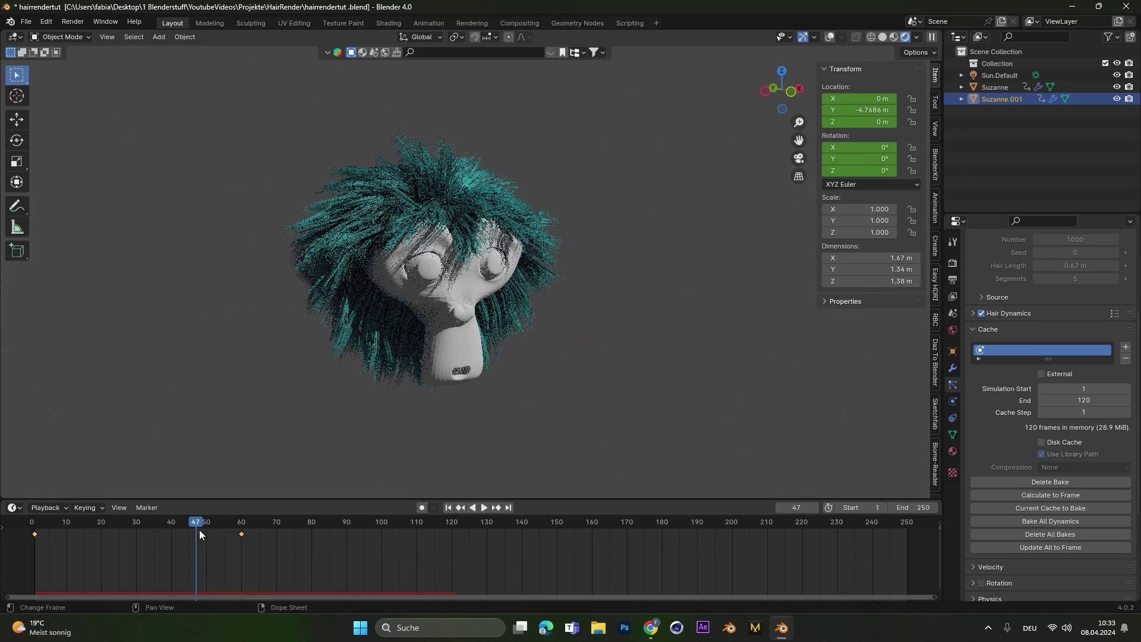
{"action": "left_click_drag", "start_coordinate": [199, 530], "coordinate": [237, 545]}
{"action": "middle_click_drag", "start_coordinate": [489, 300], "coordinate": [437, 188]}
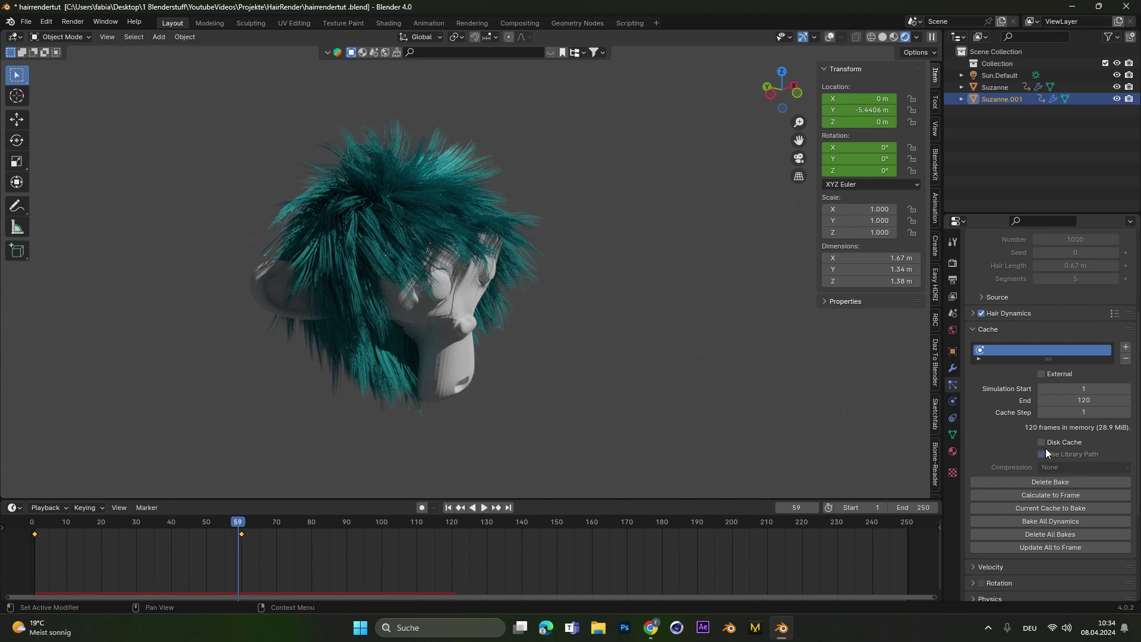
Step: Delete the hair bake, go back to frame 34, and bake the hair simulation again
{"action": "left_click", "coordinate": [1081, 480]}
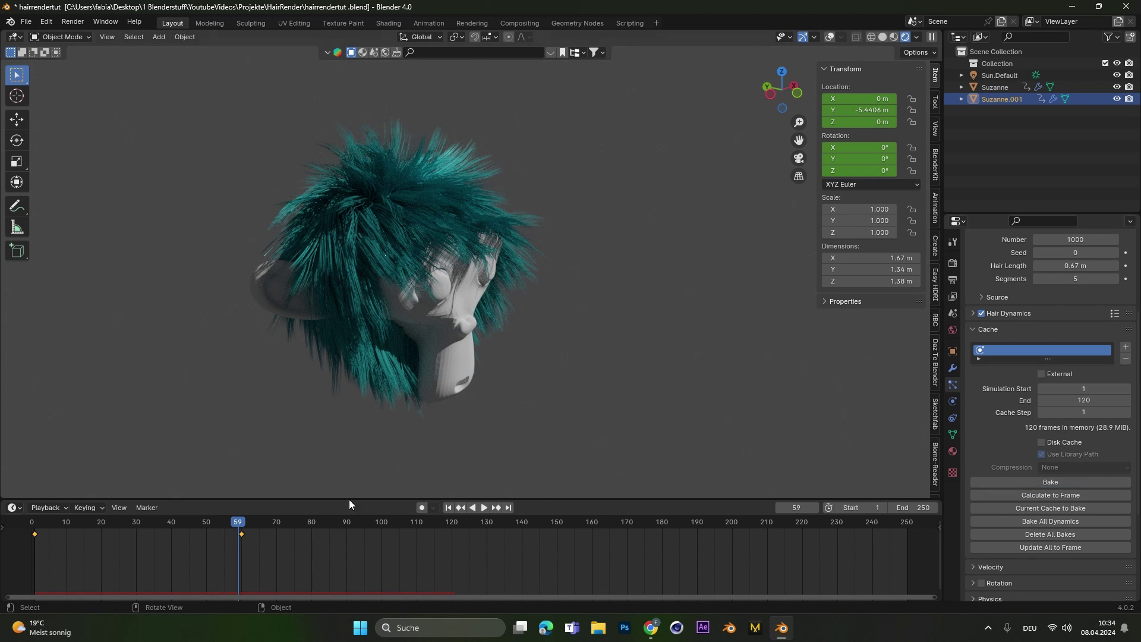
{"action": "left_click_drag", "start_coordinate": [207, 525], "coordinate": [150, 526]}
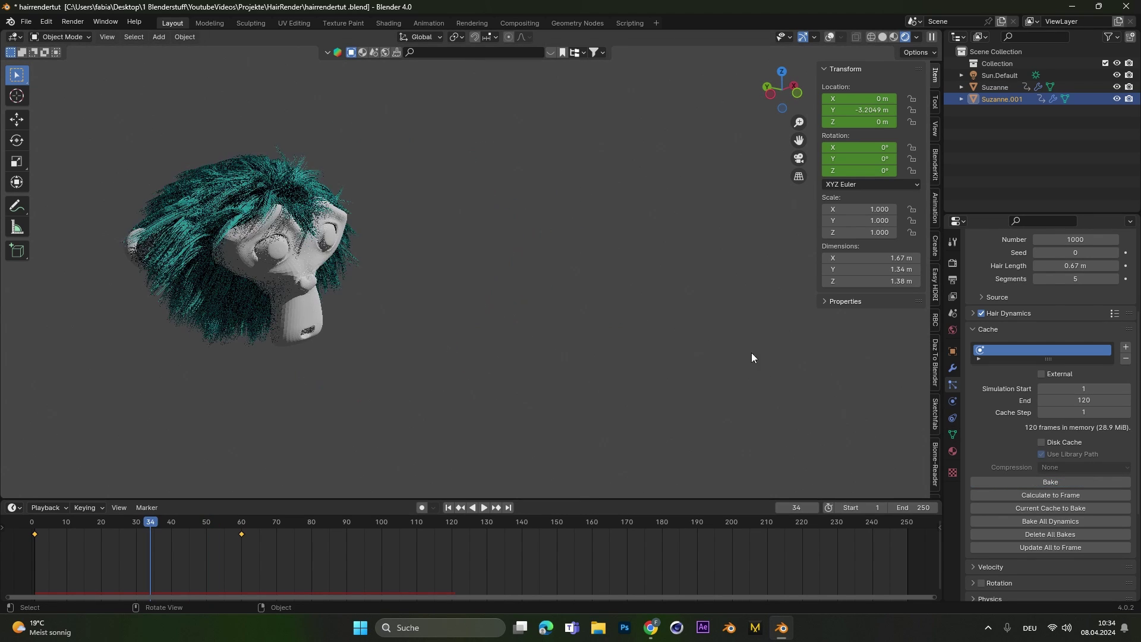
{"action": "left_click", "coordinate": [1063, 480]}
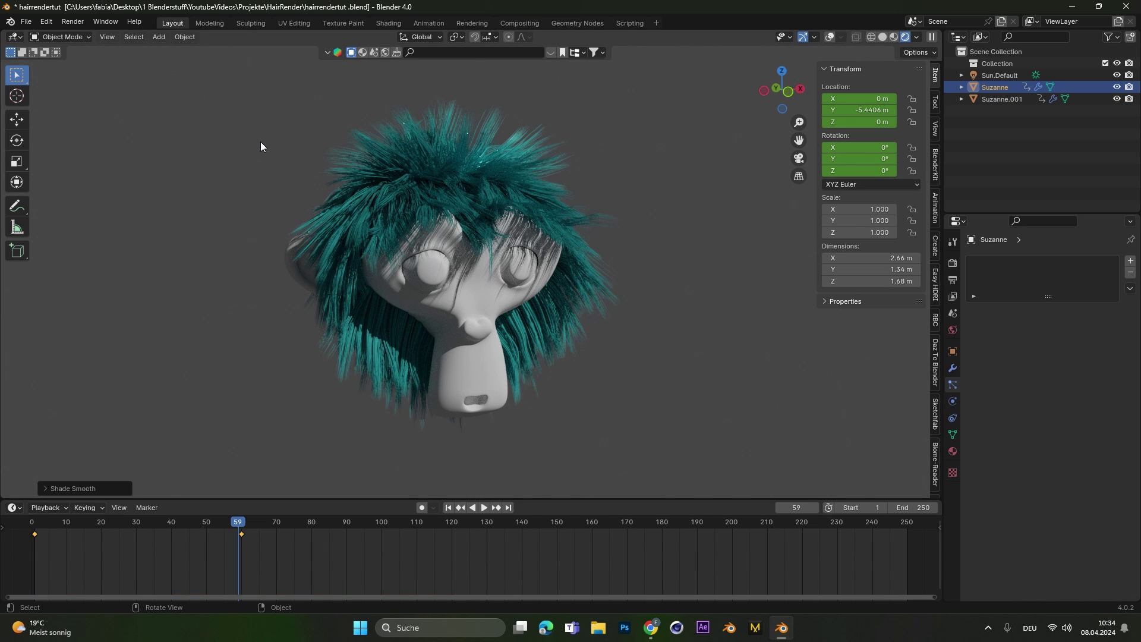